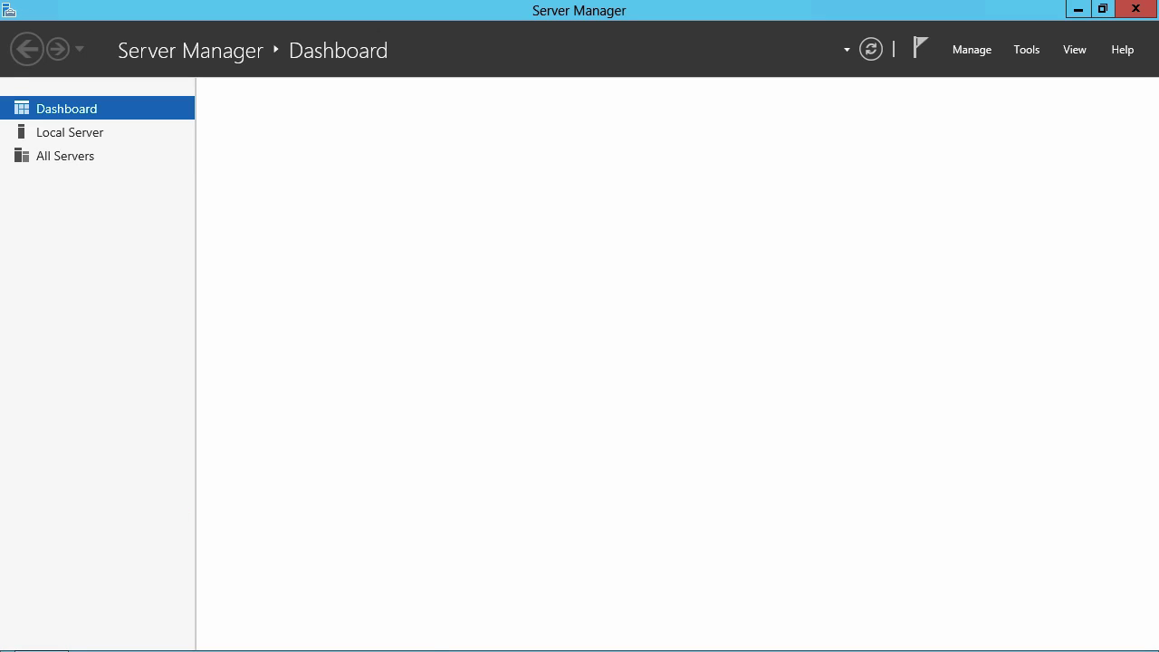
Launch Group Policy Management from Tools and edit the Default Domain Policy
{"action": "left_click", "coordinate": [1038, 51]}
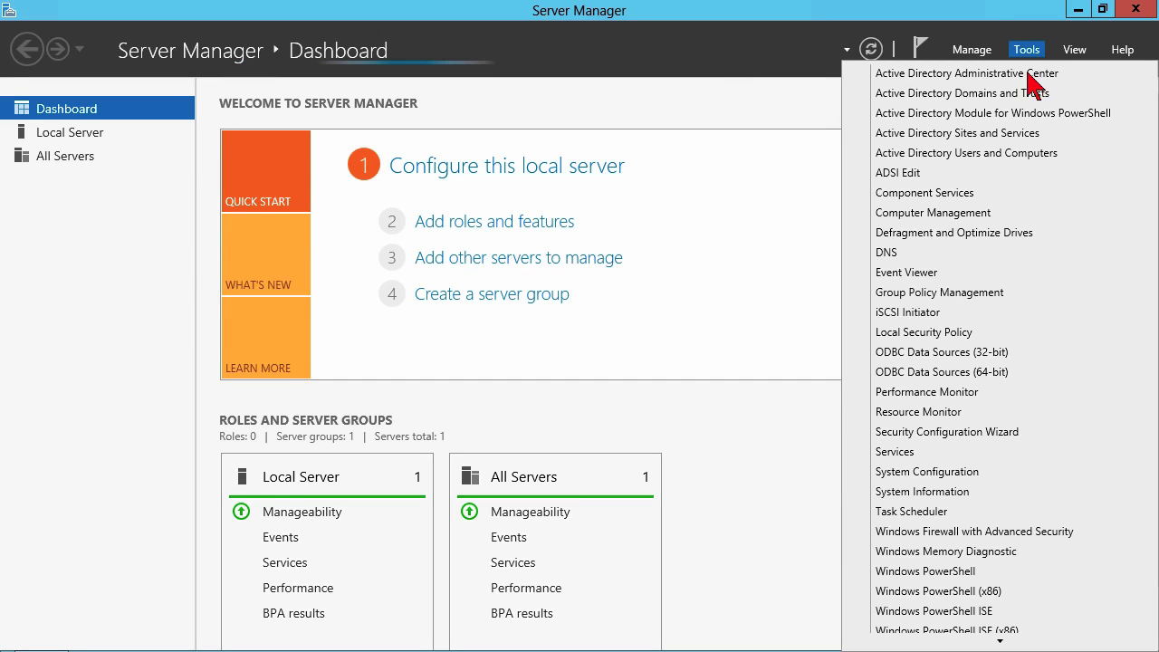
{"action": "left_click", "coordinate": [947, 298]}
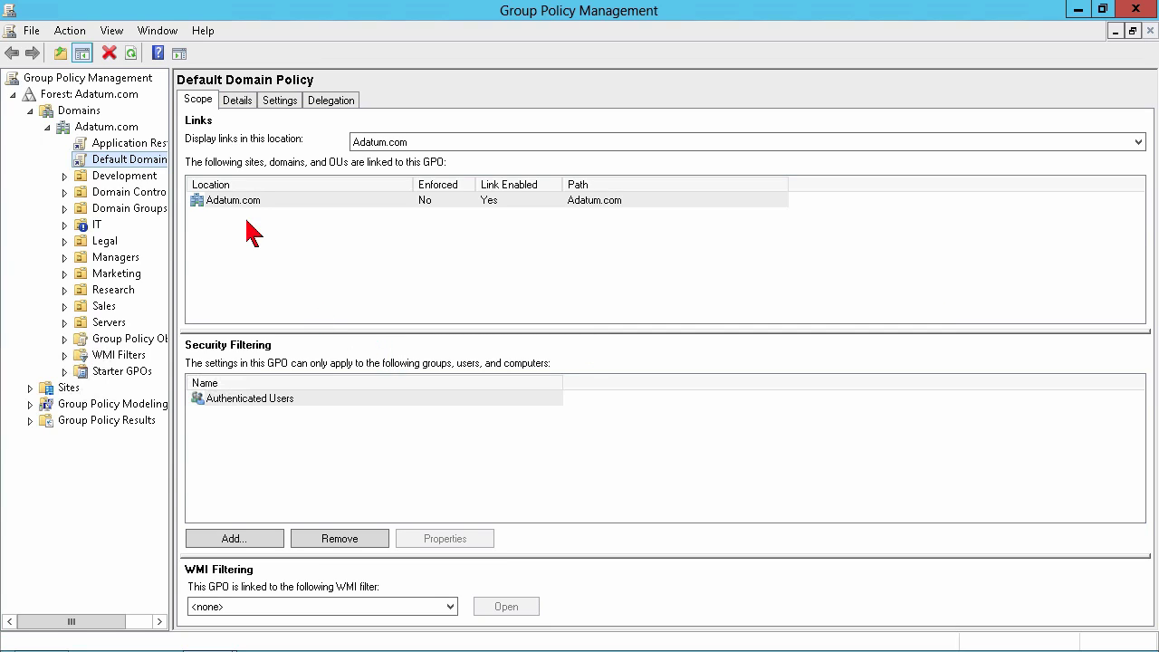
{"action": "right_click", "coordinate": [145, 161]}
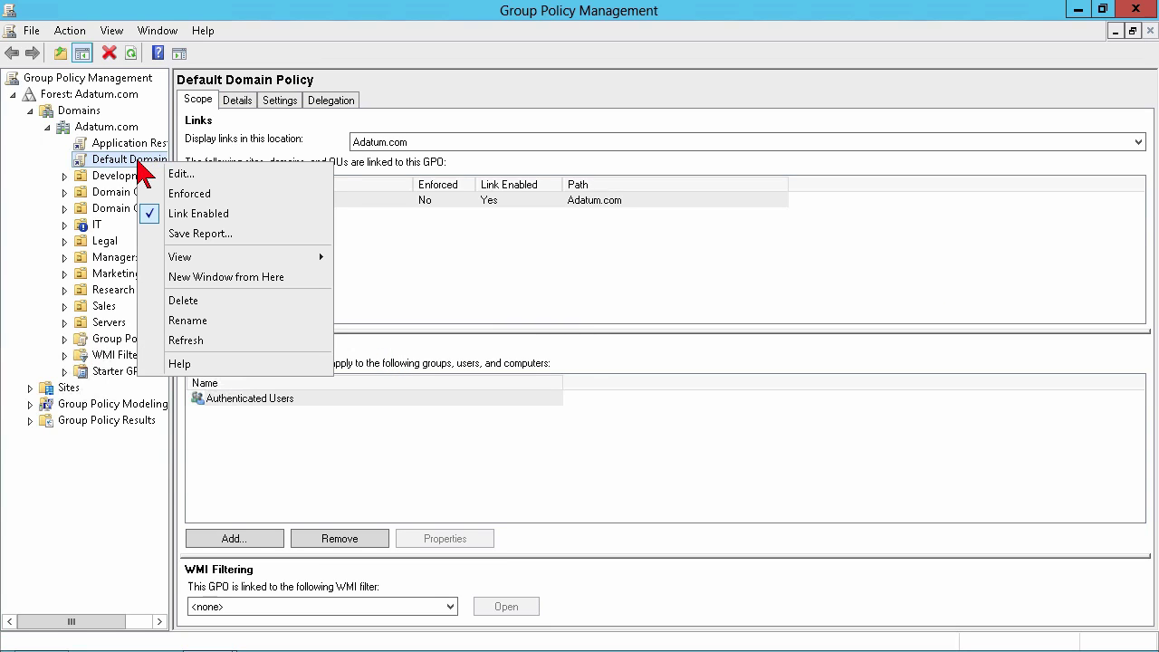
{"action": "left_click", "coordinate": [186, 173]}
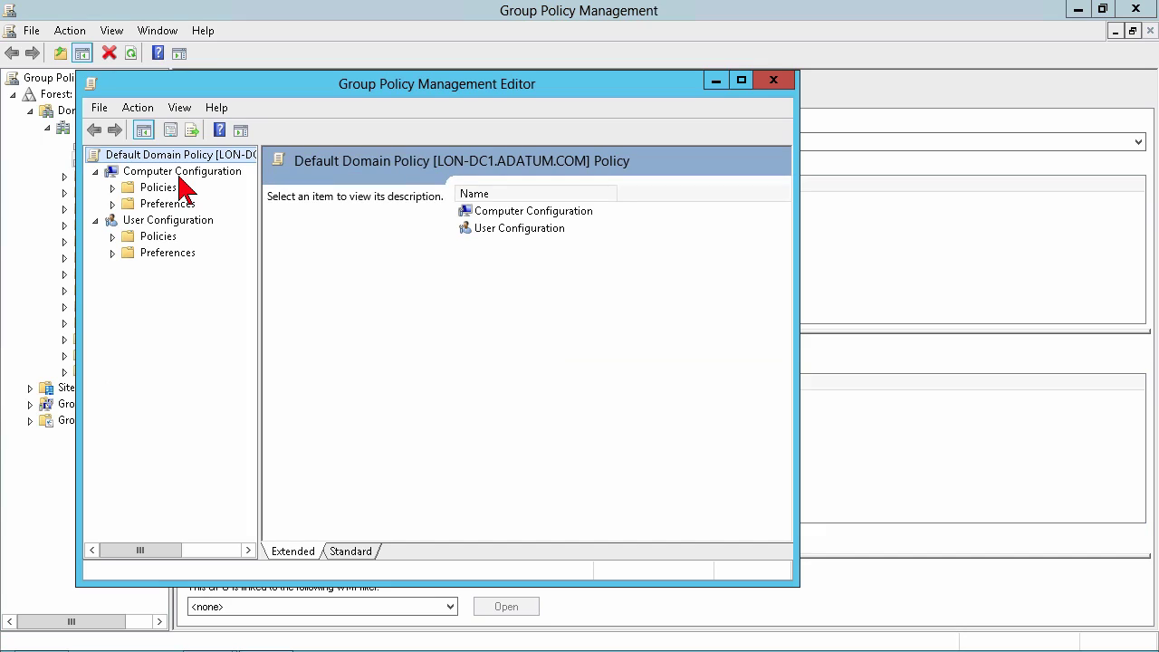
Expand Computer Configuration through Security Settings to Windows Firewall with Advanced Security, and maximize the editor
{"action": "left_click", "coordinate": [112, 188]}
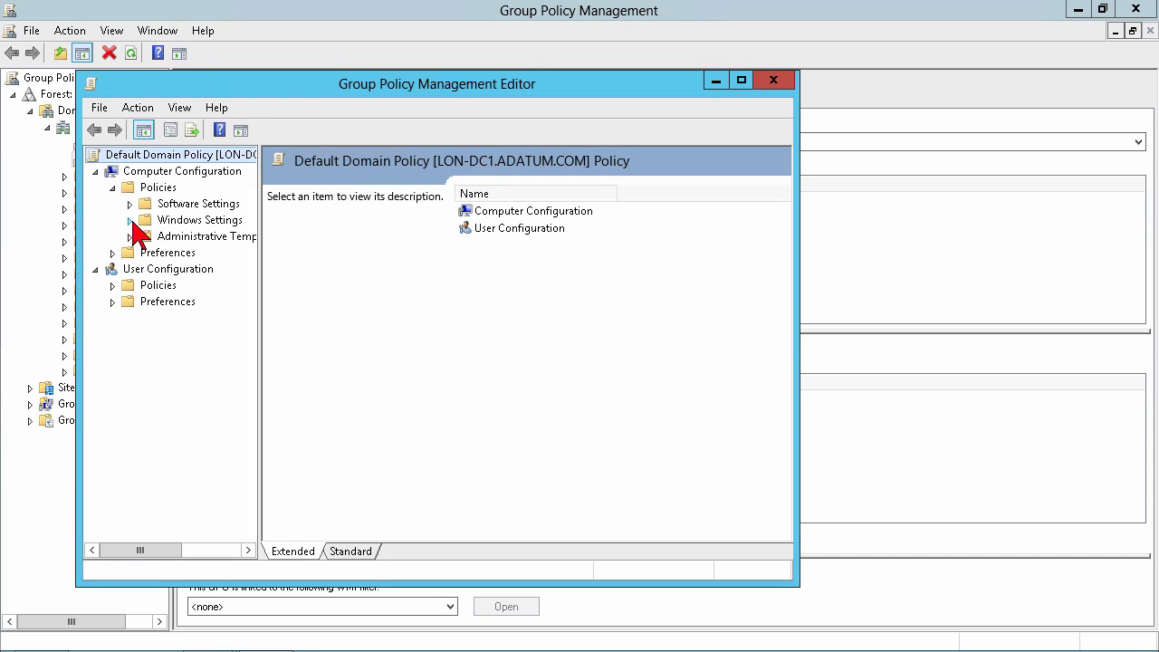
{"action": "left_click", "coordinate": [131, 221]}
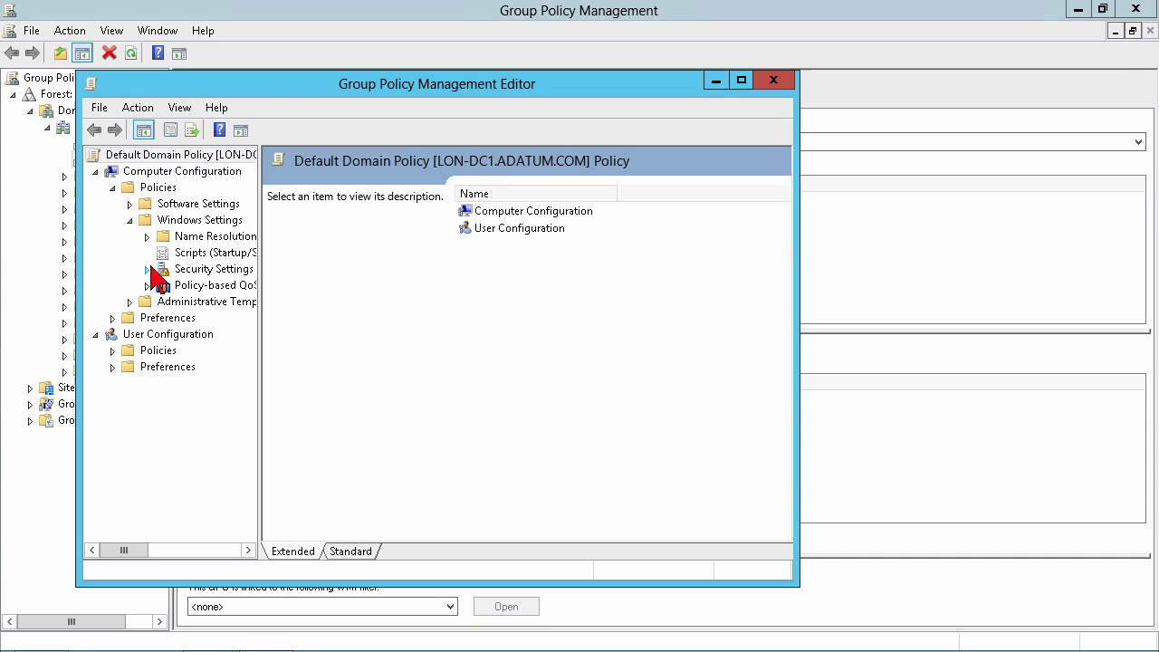
{"action": "left_click", "coordinate": [148, 269]}
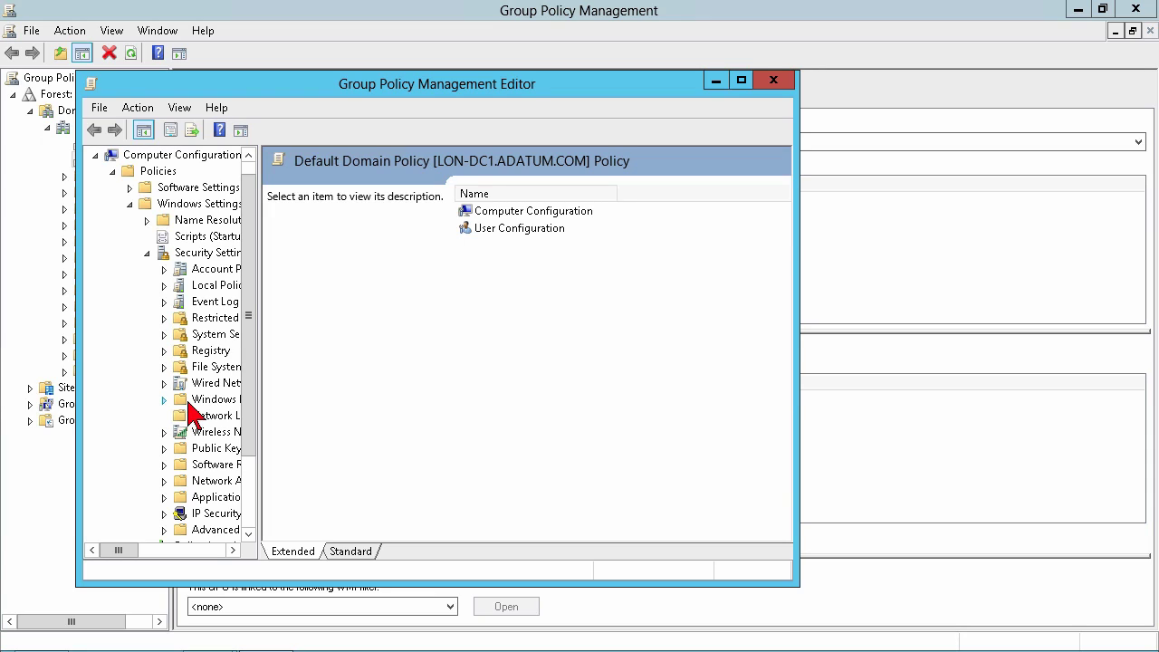
{"action": "double_click", "coordinate": [192, 404]}
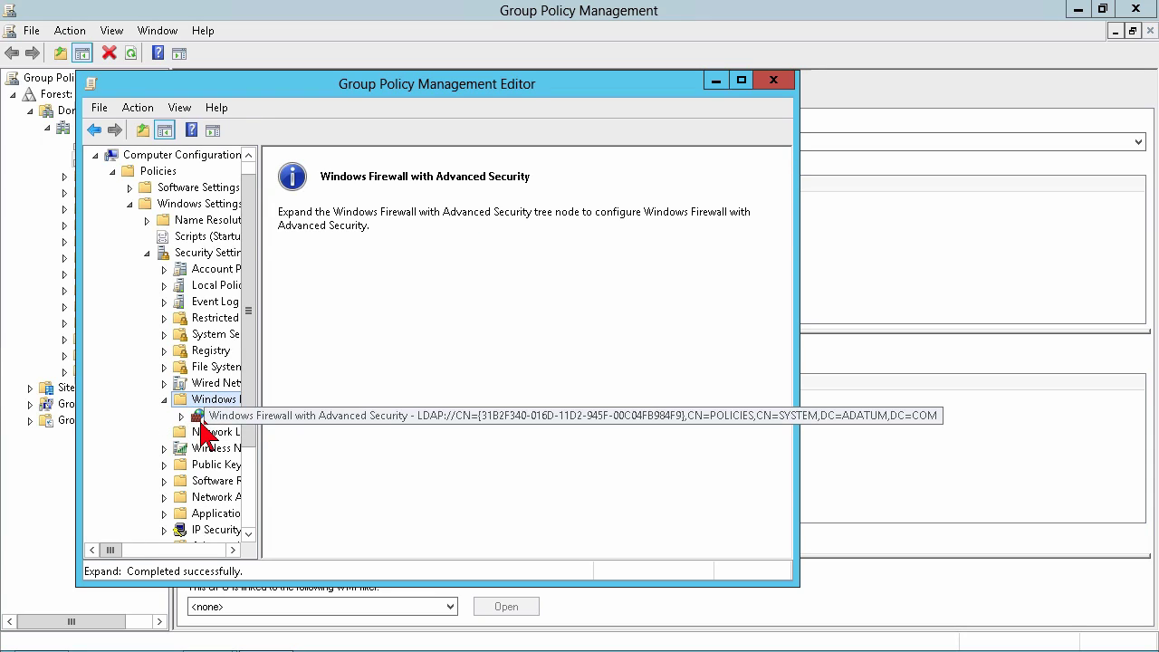
{"action": "left_click", "coordinate": [202, 418]}
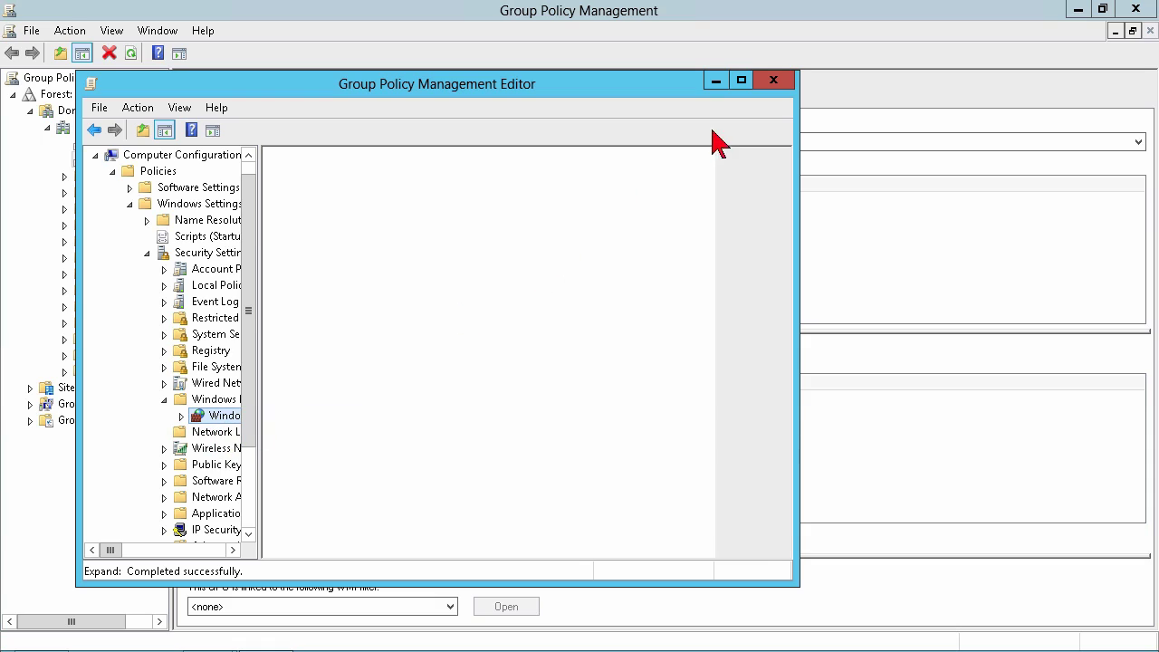
{"action": "left_click", "coordinate": [741, 80]}
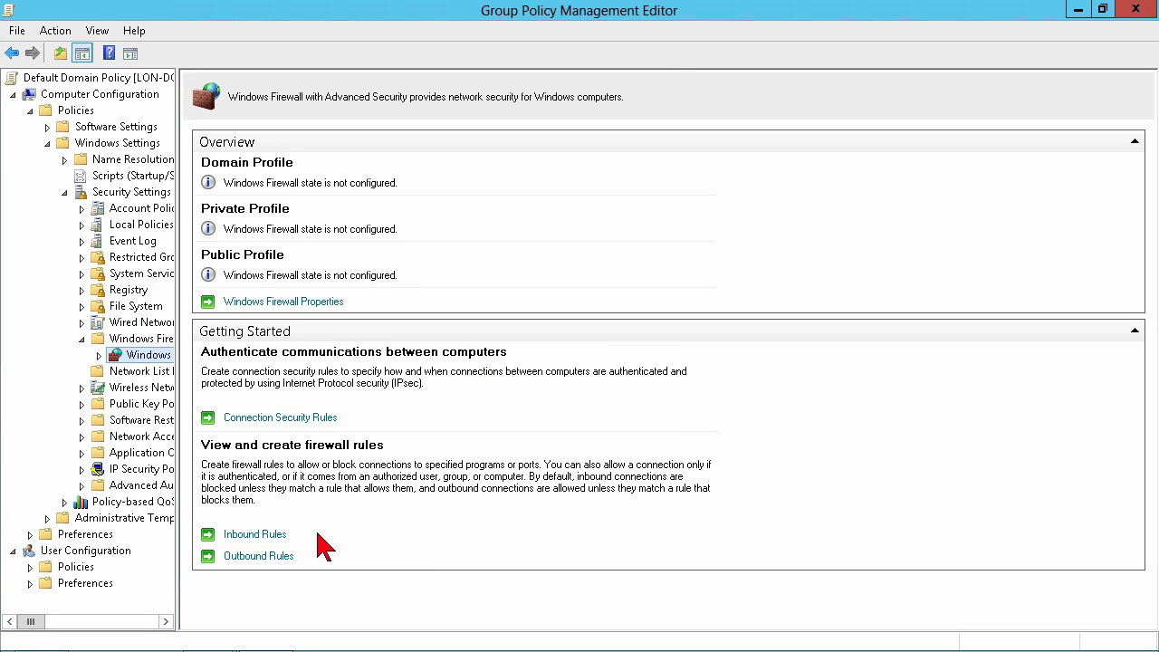
Switch to Server Manager and launch Windows Firewall with Advanced Security from Tools
{"action": "key", "text": "alt+Tab"}
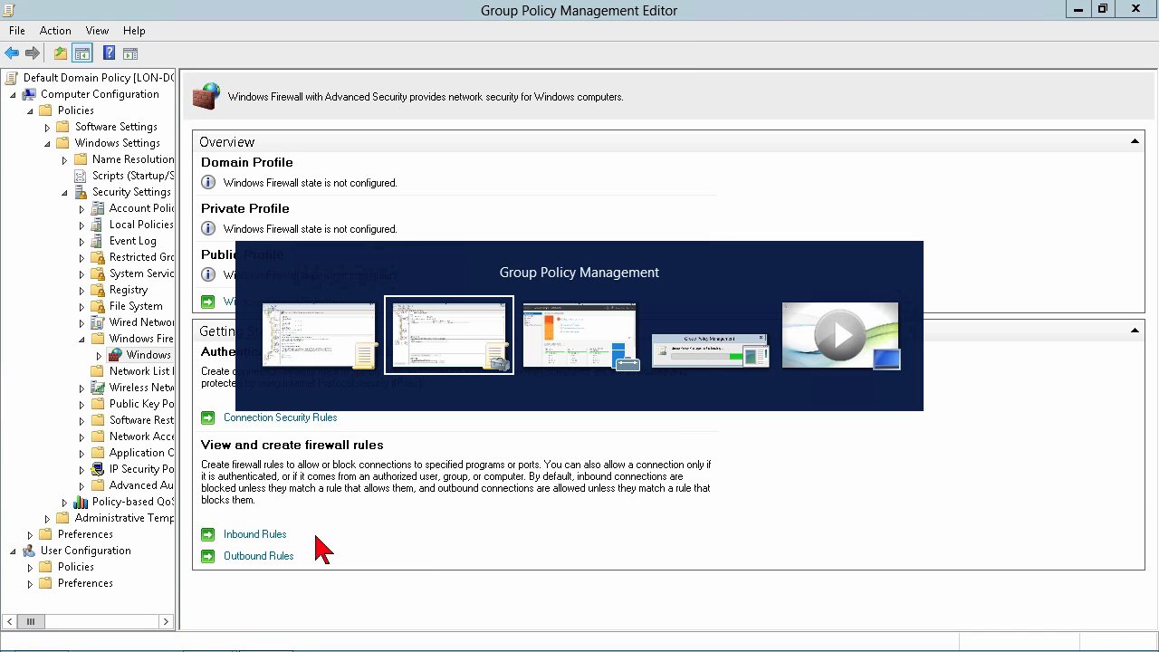
{"action": "key", "text": "alt+Tab"}
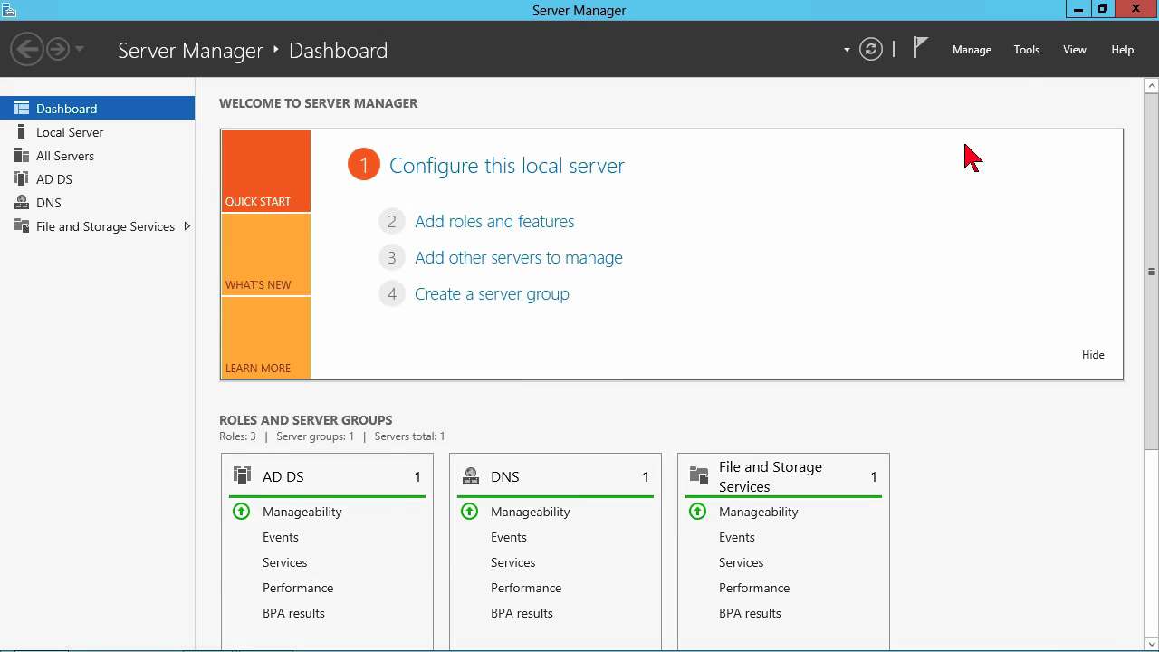
{"action": "left_click", "coordinate": [1029, 50]}
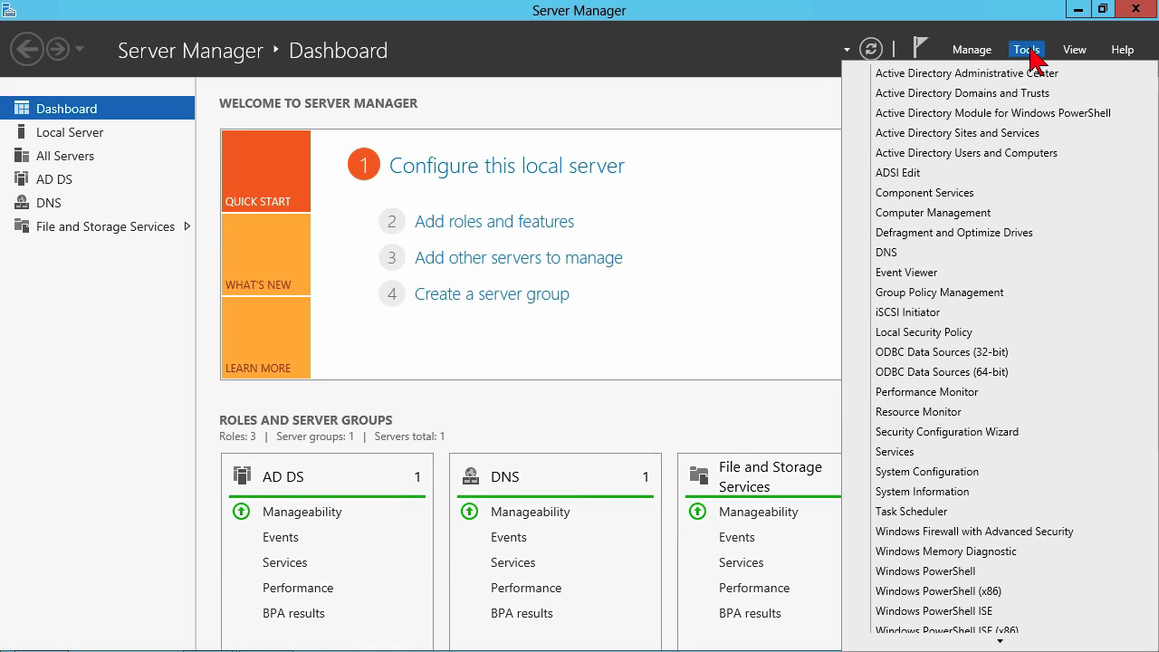
{"action": "left_click", "coordinate": [955, 531]}
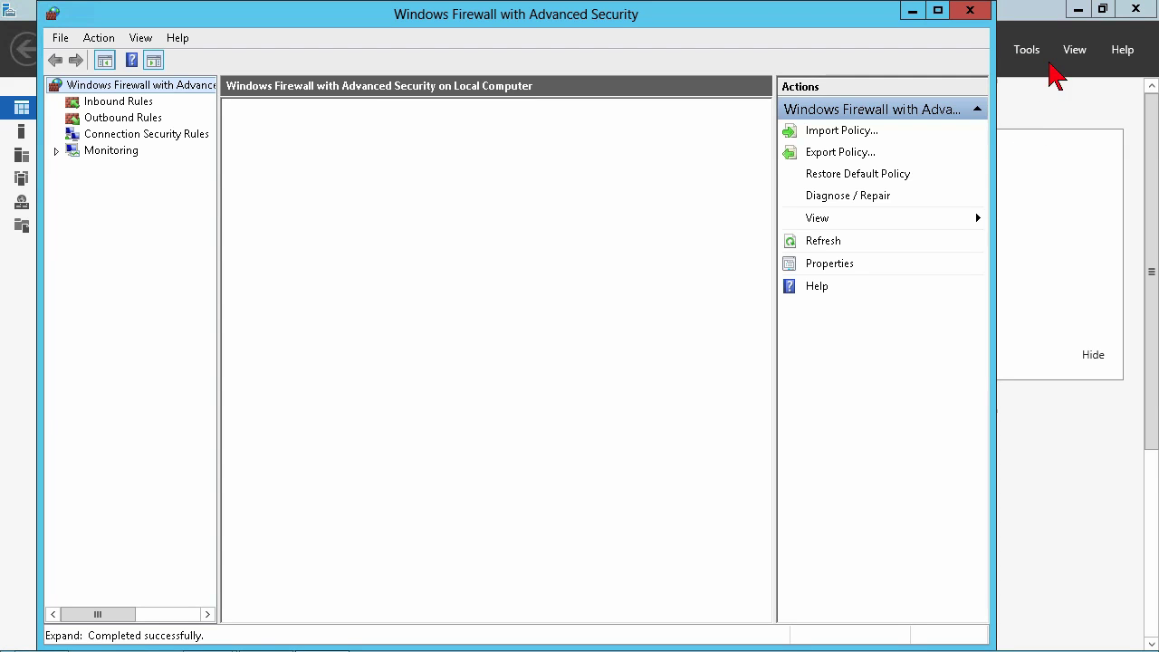
Move the local firewall console aside and bring the policy editor back in front
{"action": "left_click", "coordinate": [1053, 70]}
{"action": "left_click", "coordinate": [1078, 9]}
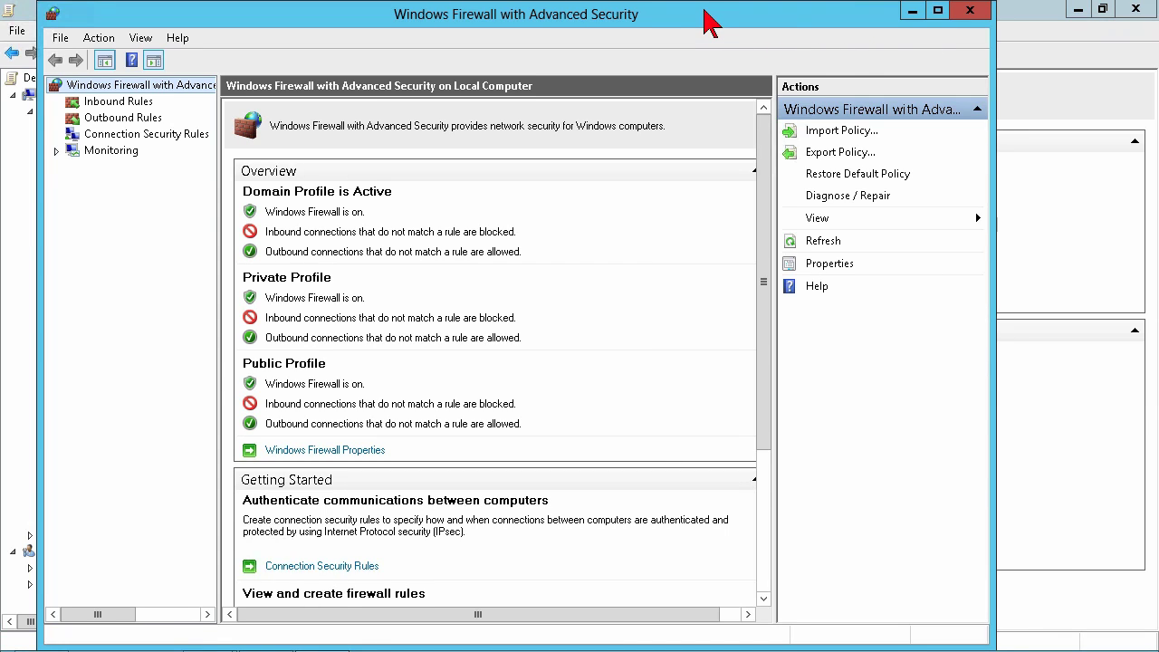
{"action": "left_click_drag", "start_coordinate": [710, 14], "coordinate": [943, 49]}
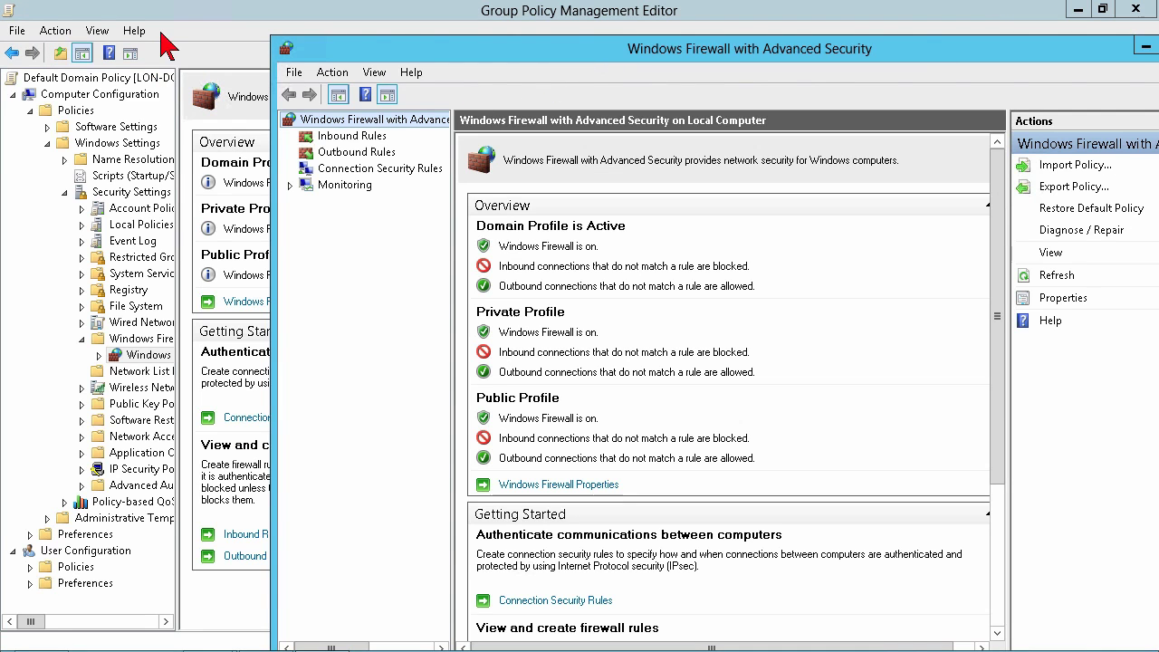
{"action": "left_click", "coordinate": [186, 13]}
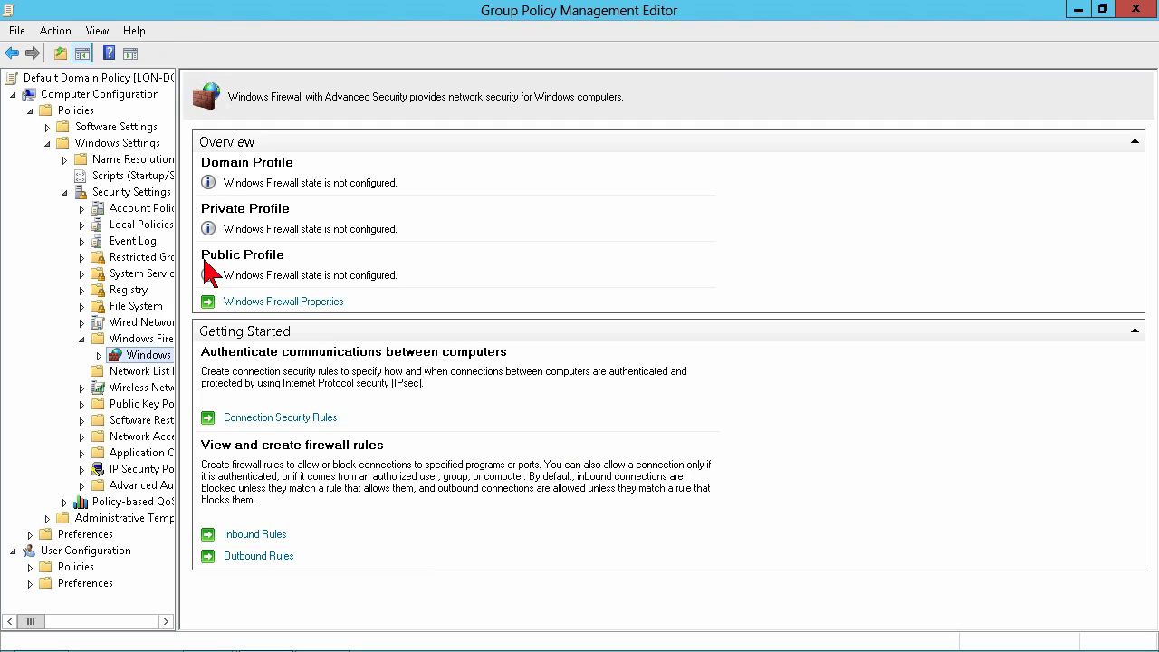
Review the policy's unconfigured firewall profiles, then show the local computer's Inbound Rules list
{"action": "left_click", "coordinate": [290, 305]}
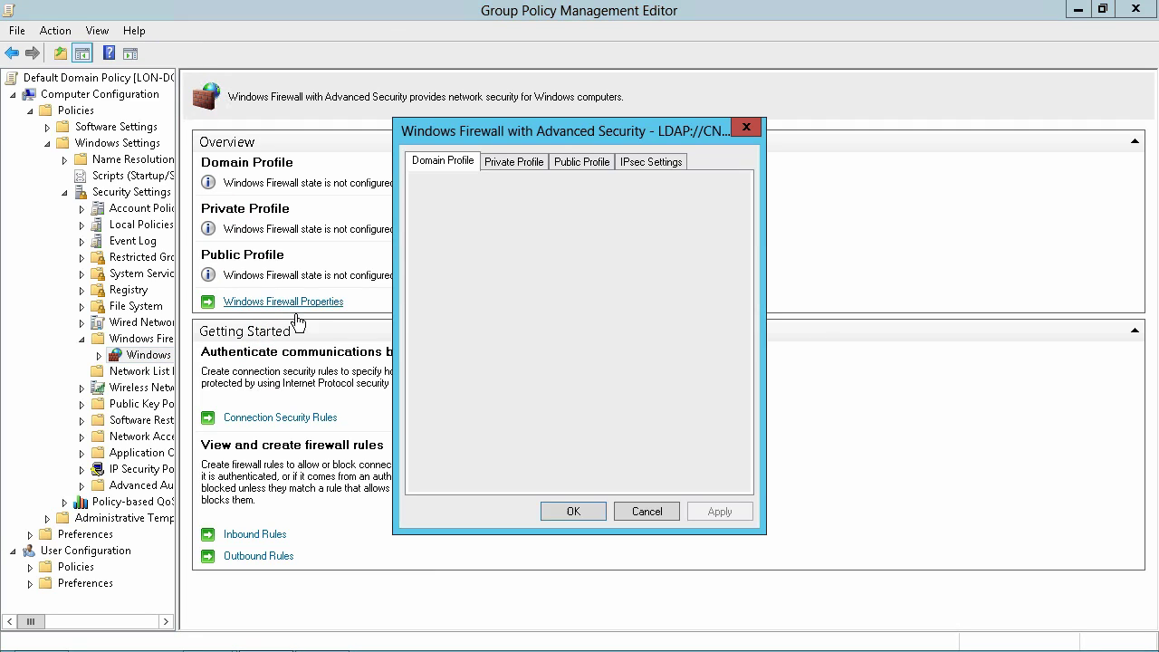
{"action": "left_click", "coordinate": [746, 130]}
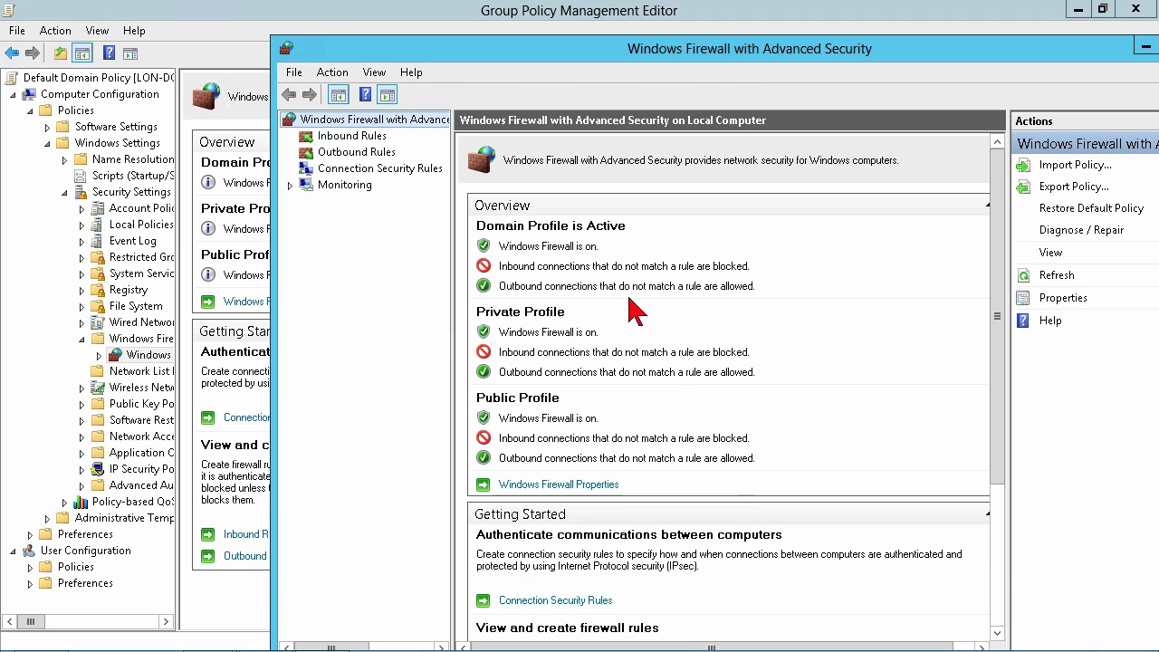
{"action": "left_click", "coordinate": [350, 138]}
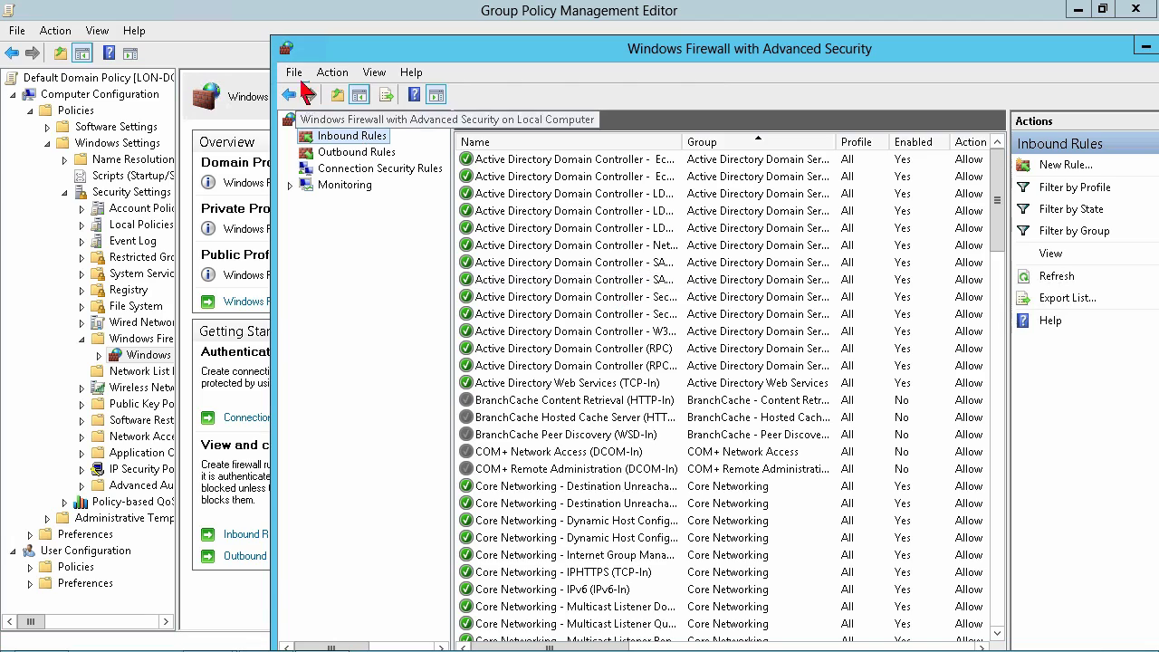
Select the policy's empty Inbound Rules node, then open and cancel a local New Rule wizard
{"action": "left_click", "coordinate": [239, 13]}
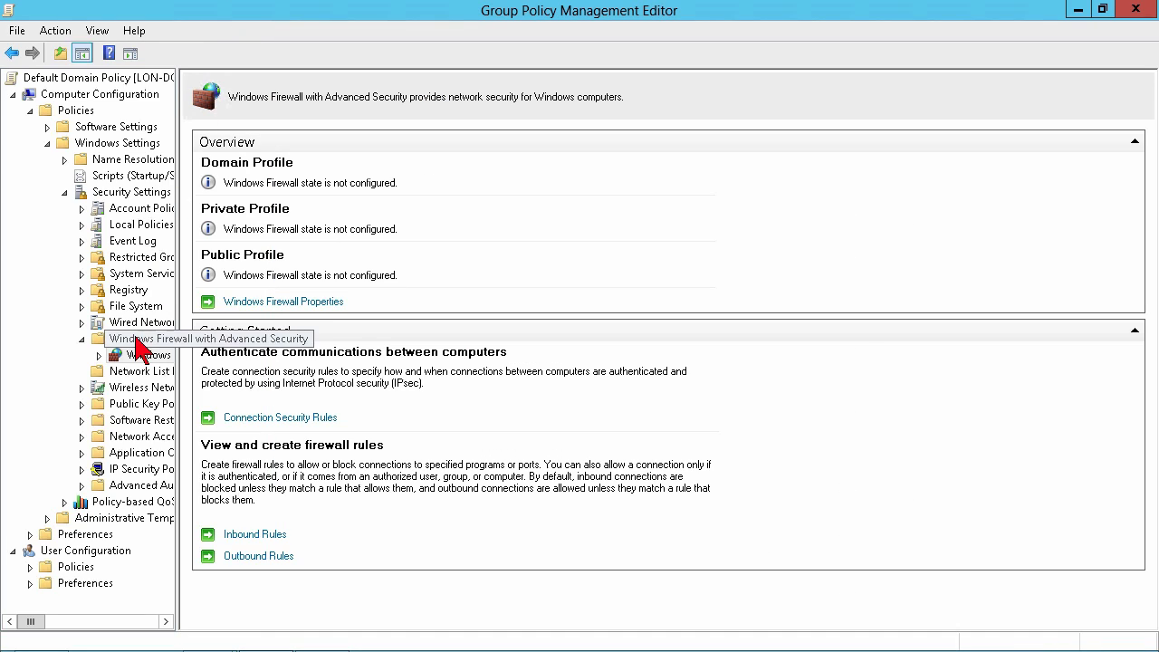
{"action": "left_click", "coordinate": [100, 355]}
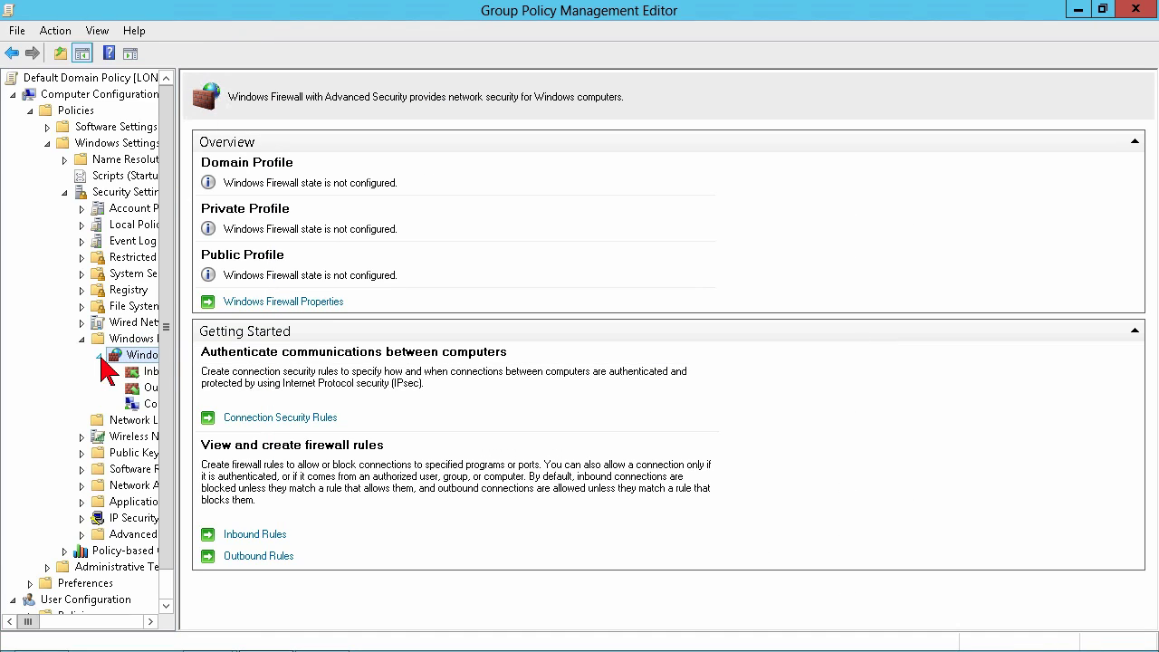
{"action": "left_click", "coordinate": [149, 373]}
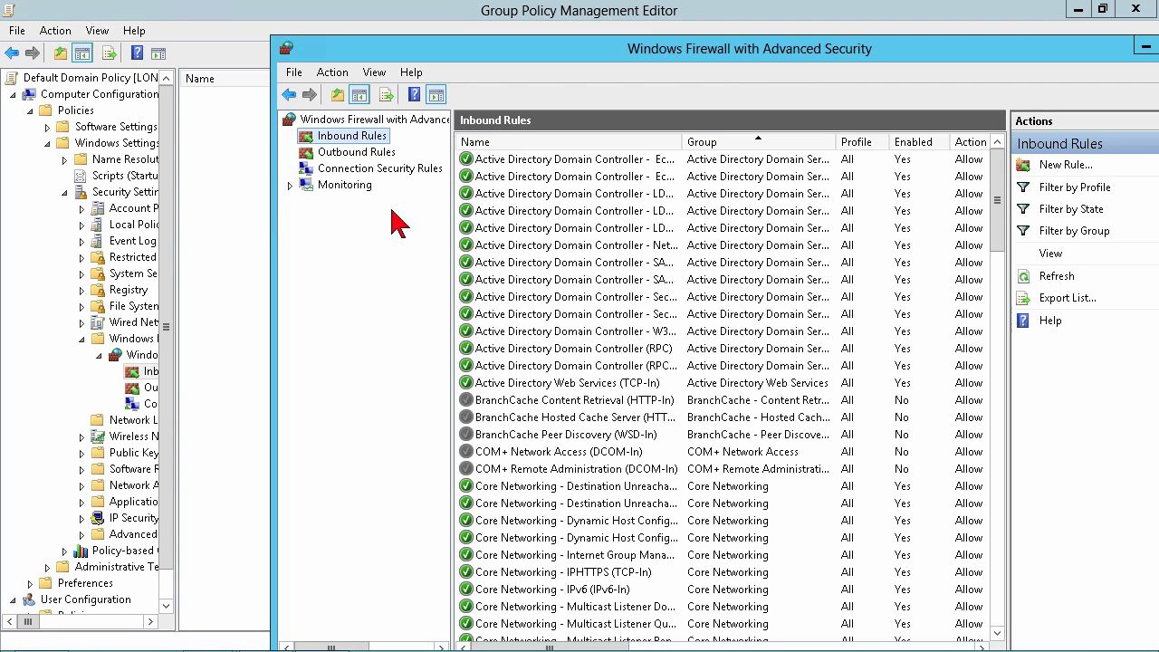
{"action": "right_click", "coordinate": [343, 138]}
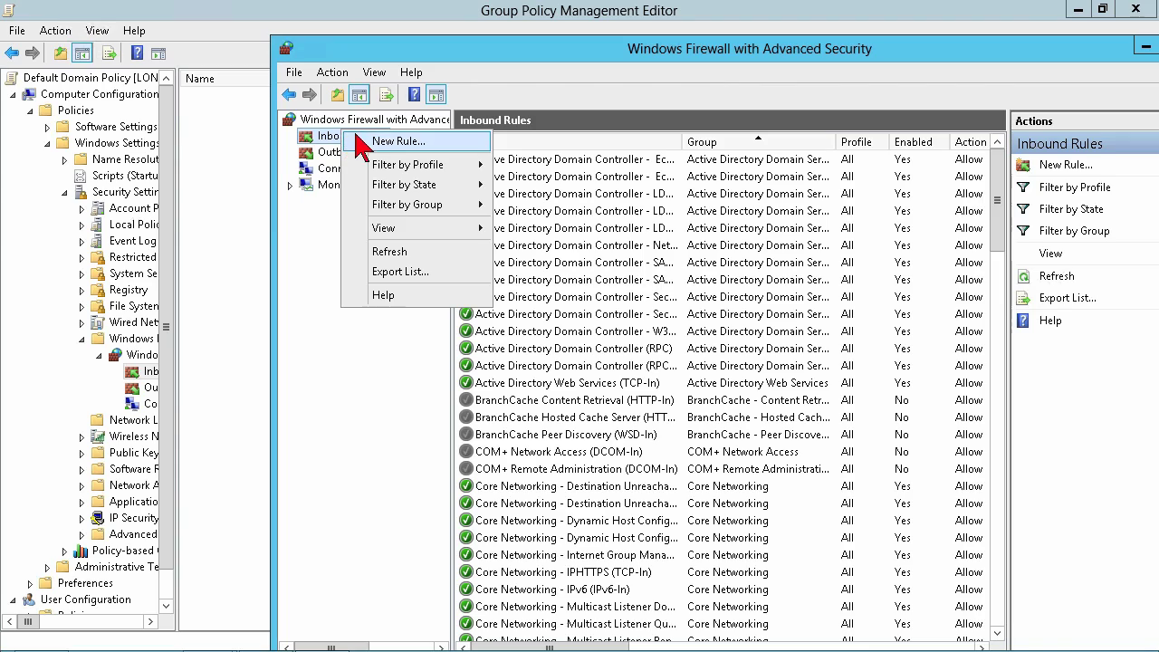
{"action": "left_click", "coordinate": [388, 142]}
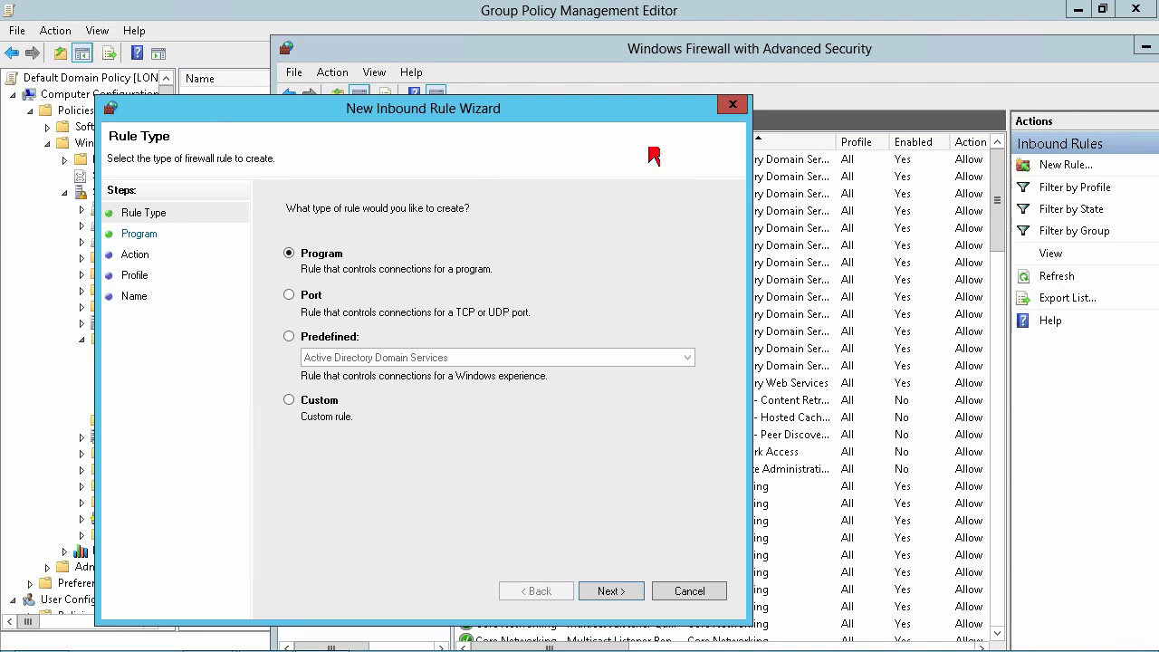
{"action": "left_click", "coordinate": [733, 104]}
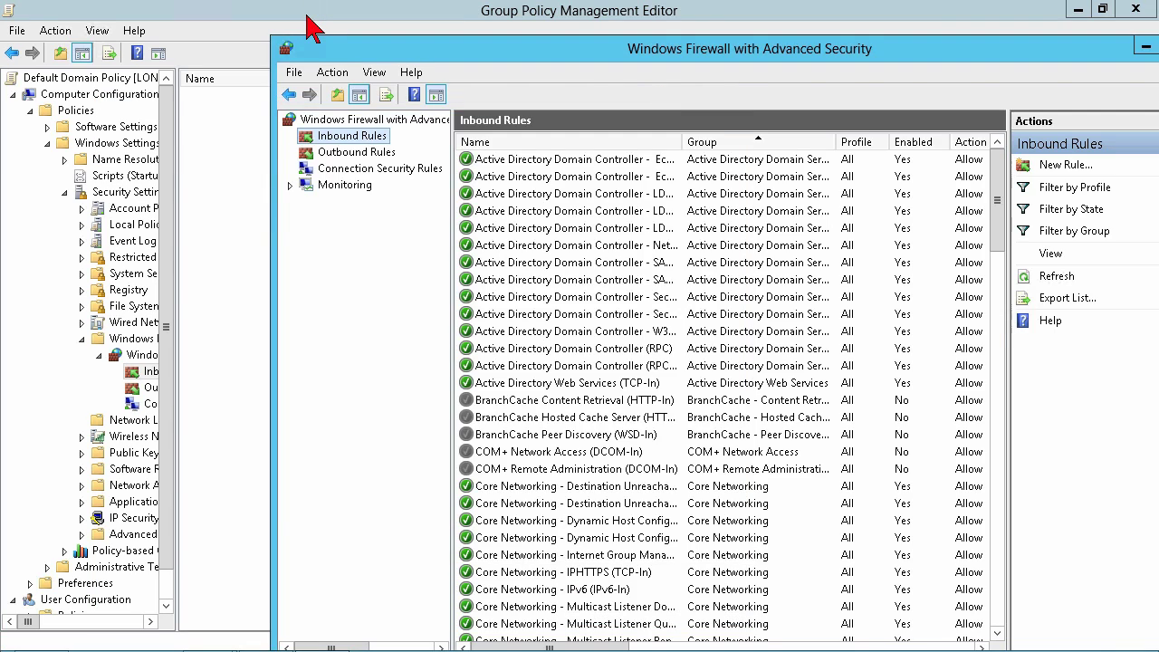
Start a new policy inbound rule using the predefined File and Printer Sharing group
{"action": "left_click", "coordinate": [308, 15]}
{"action": "right_click", "coordinate": [249, 226]}
{"action": "left_click", "coordinate": [280, 234]}
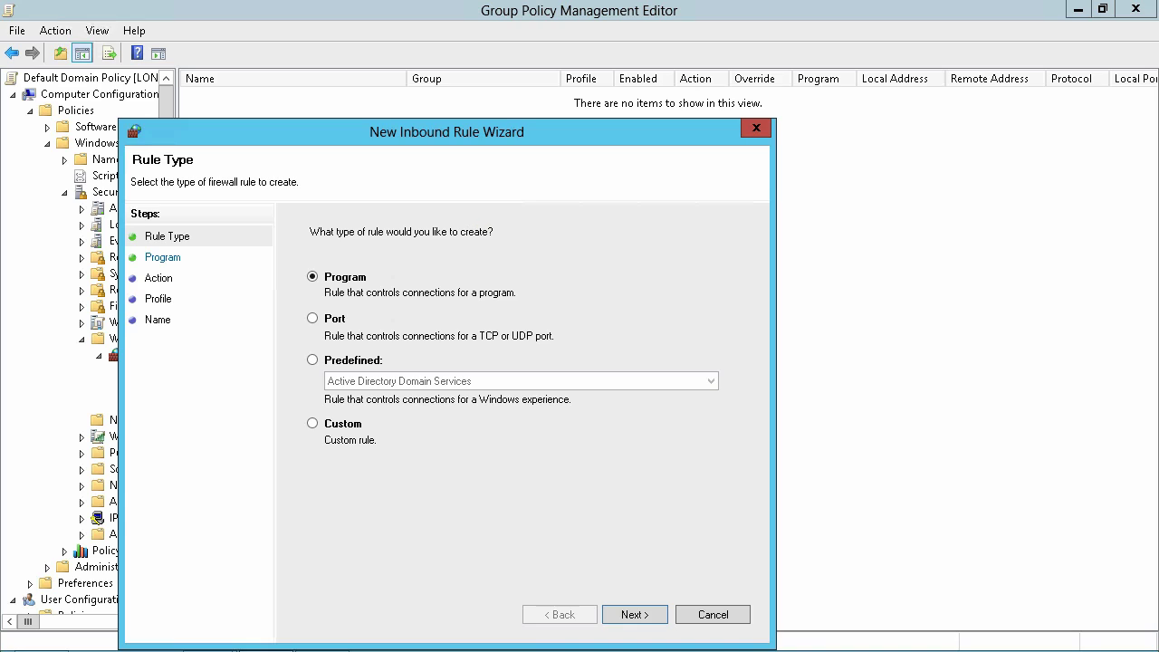
{"action": "left_click_drag", "start_coordinate": [481, 140], "coordinate": [498, 93]}
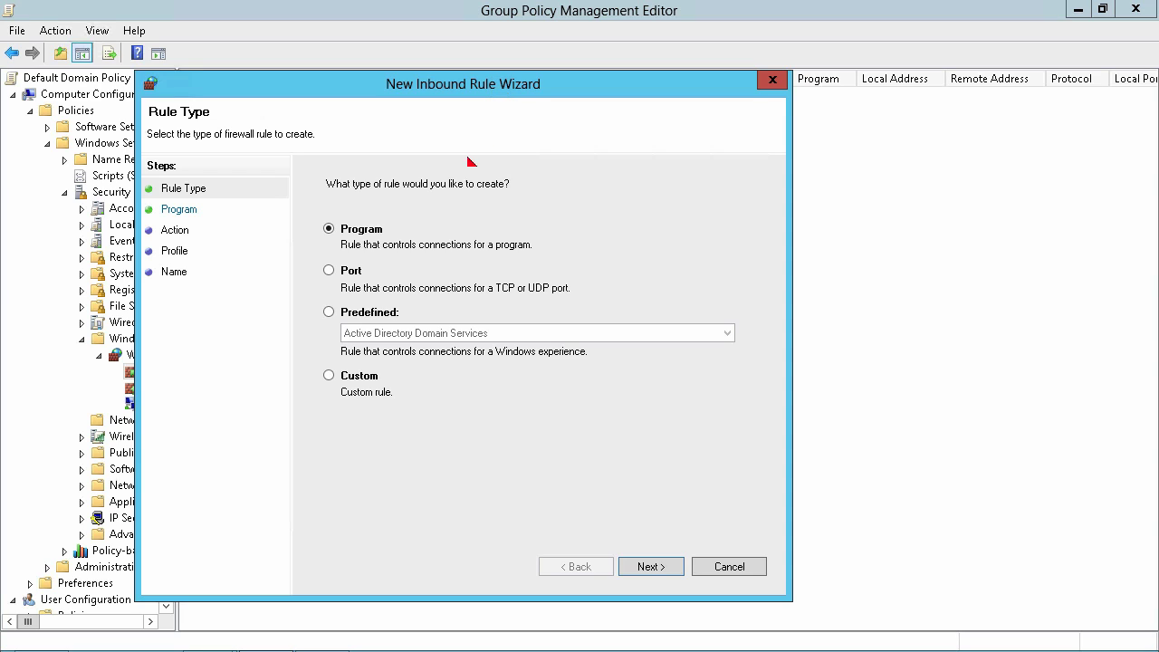
{"action": "left_click", "coordinate": [371, 313]}
{"action": "left_click", "coordinate": [391, 332]}
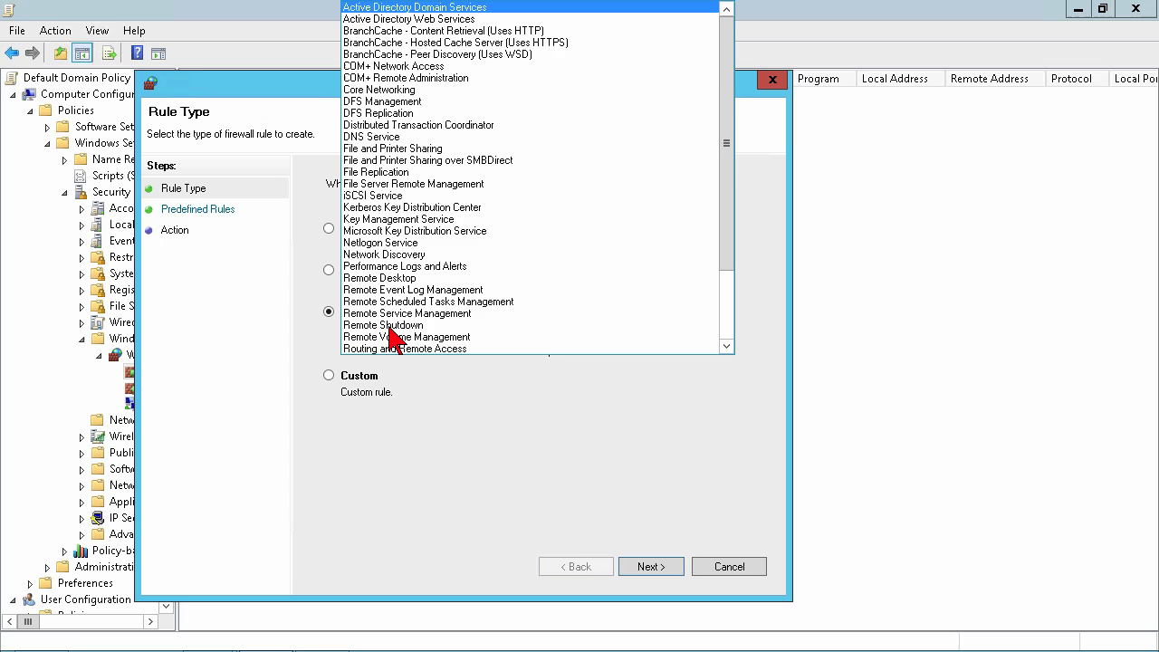
{"action": "scroll", "coordinate": [390, 332], "scroll_direction": "down", "scroll_amount": 1}
{"action": "scroll", "coordinate": [389, 332], "scroll_direction": "up", "scroll_amount": 1}
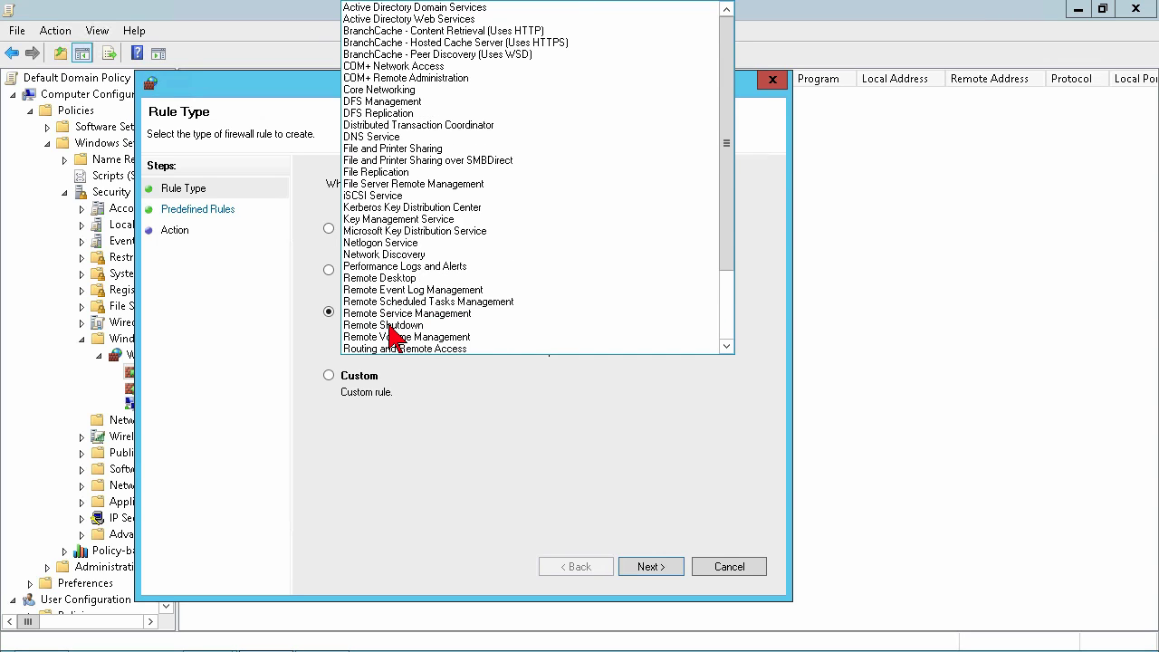
{"action": "left_click", "coordinate": [428, 151]}
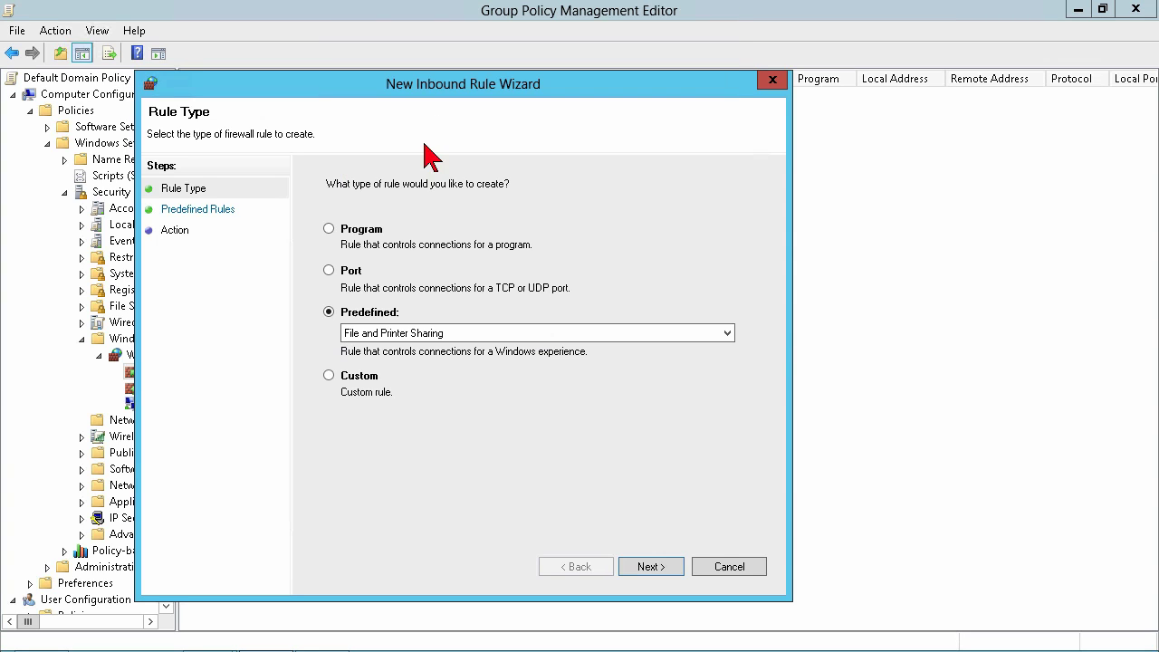
Keep all nine predefined rules, choose Allow the connection, and finish
{"action": "left_click", "coordinate": [656, 559]}
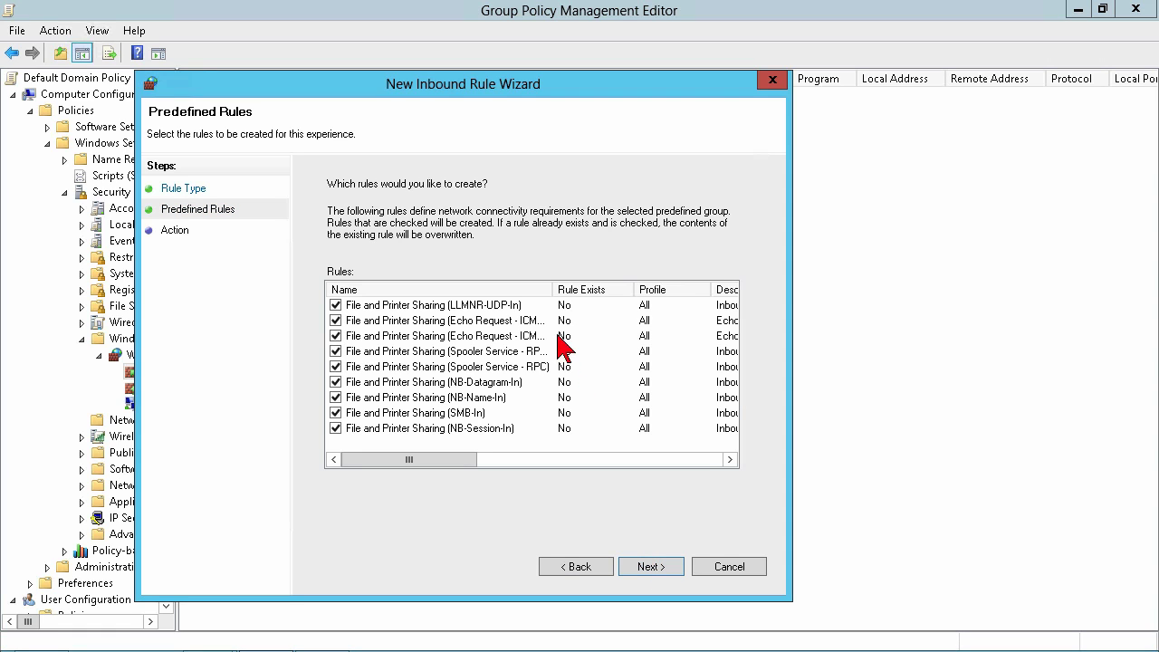
{"action": "left_click", "coordinate": [644, 568]}
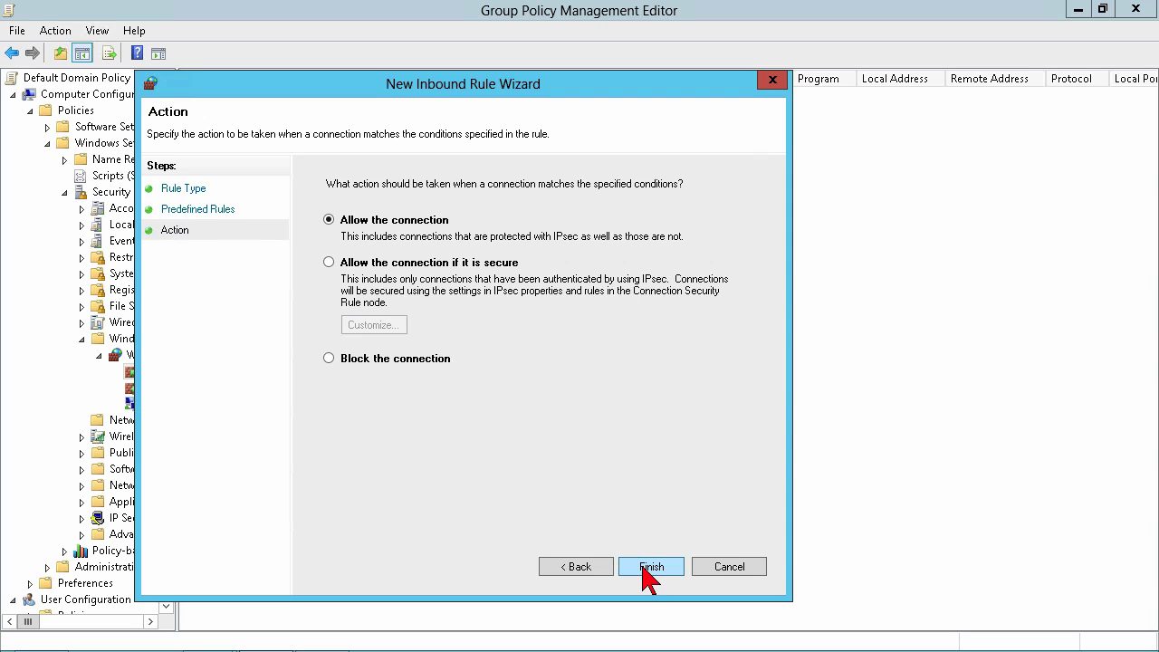
{"action": "left_click", "coordinate": [650, 571]}
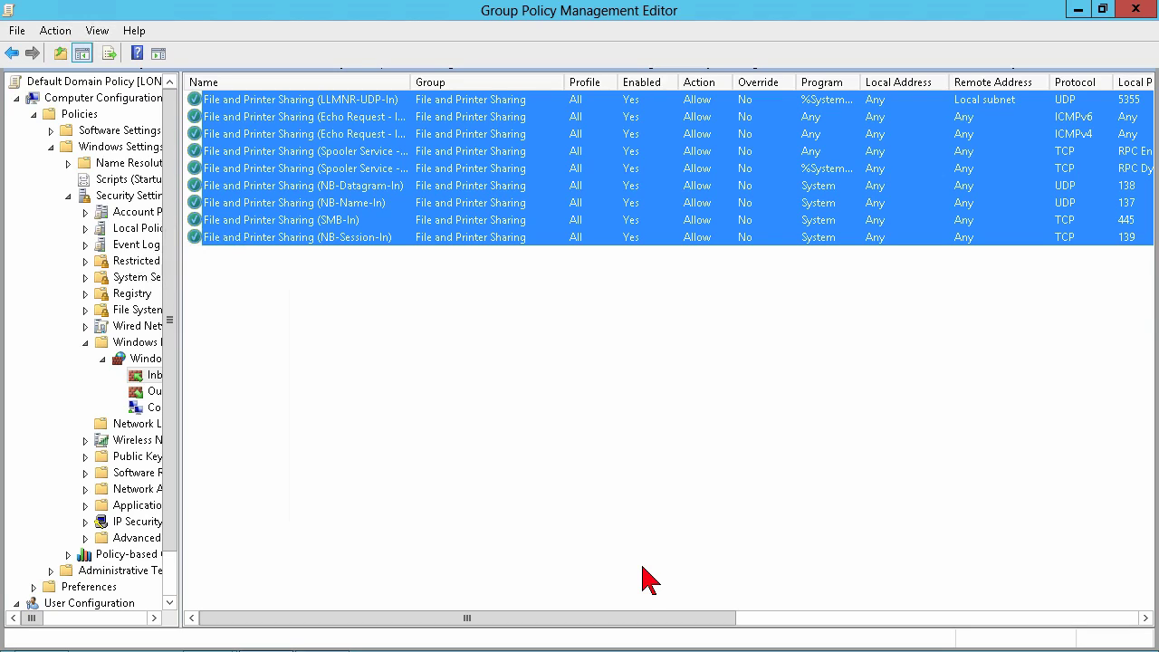
{"action": "left_click", "coordinate": [465, 389]}
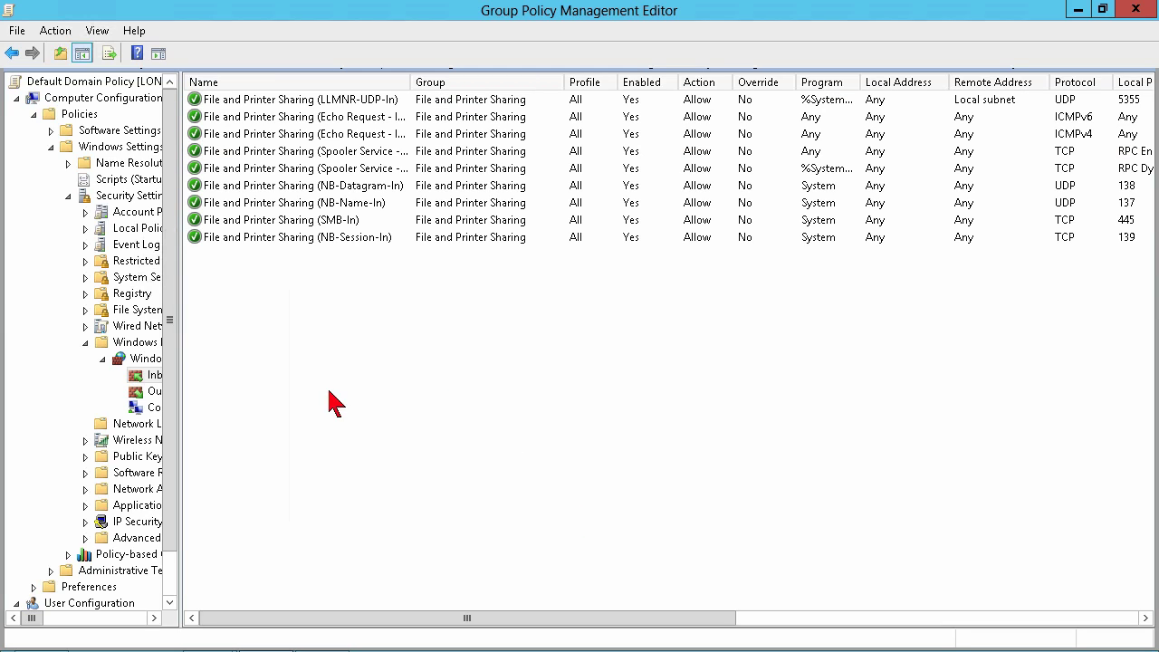
Start a new server-to-server connection security rule in the policy
{"action": "left_click", "coordinate": [157, 409]}
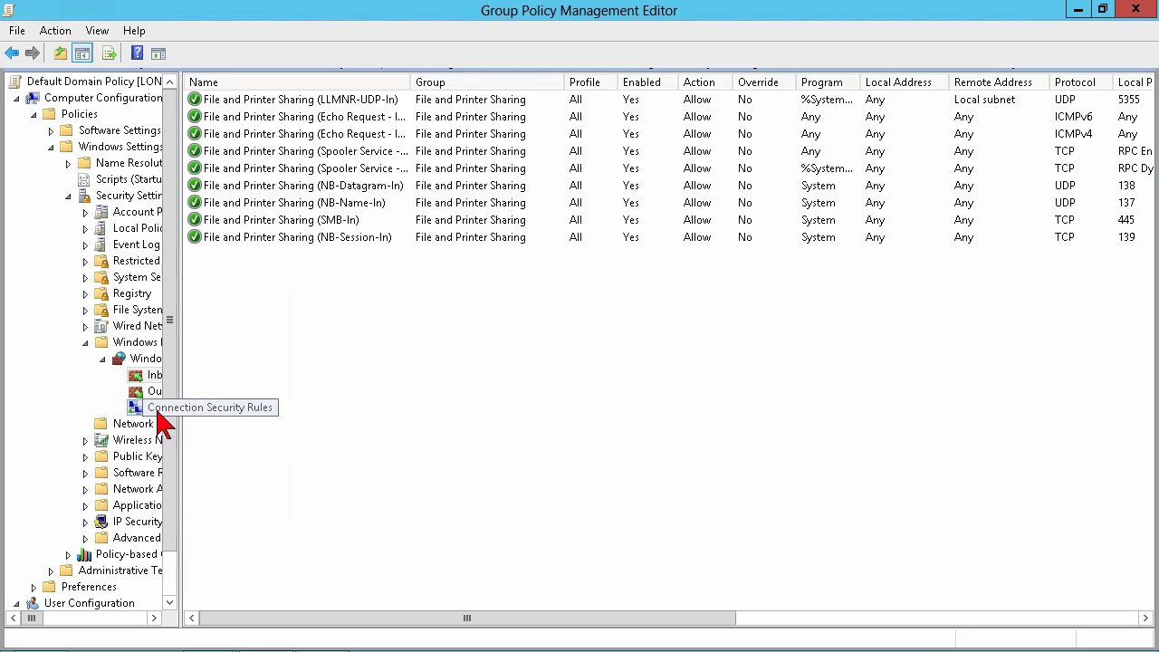
{"action": "right_click", "coordinate": [311, 297]}
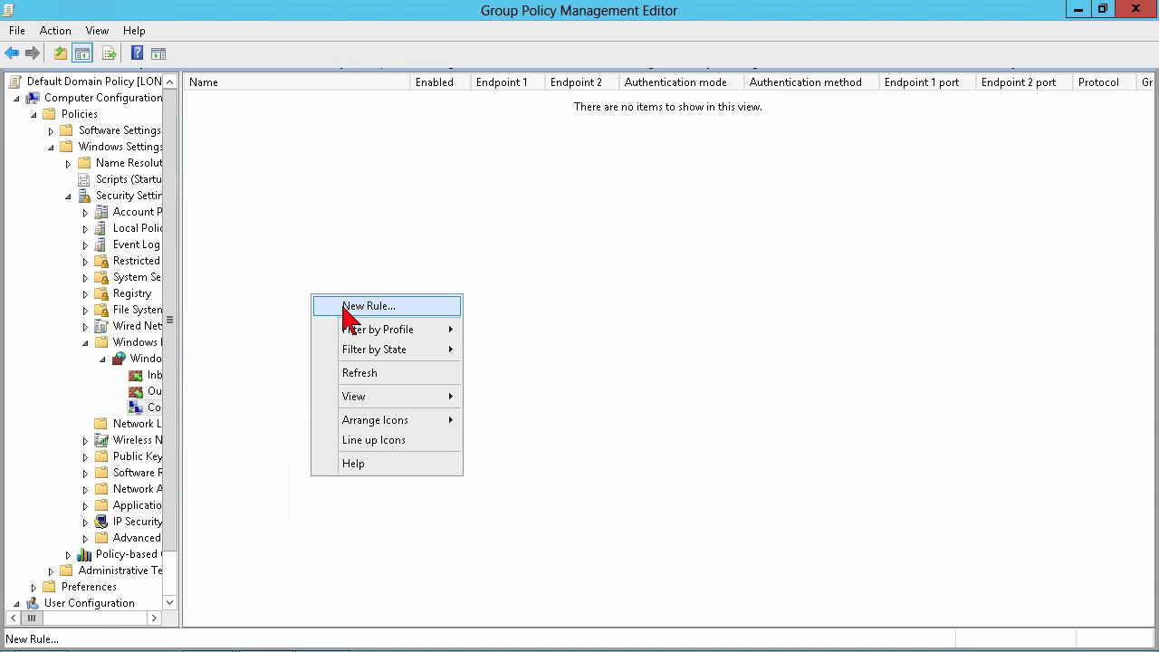
{"action": "left_click", "coordinate": [346, 312]}
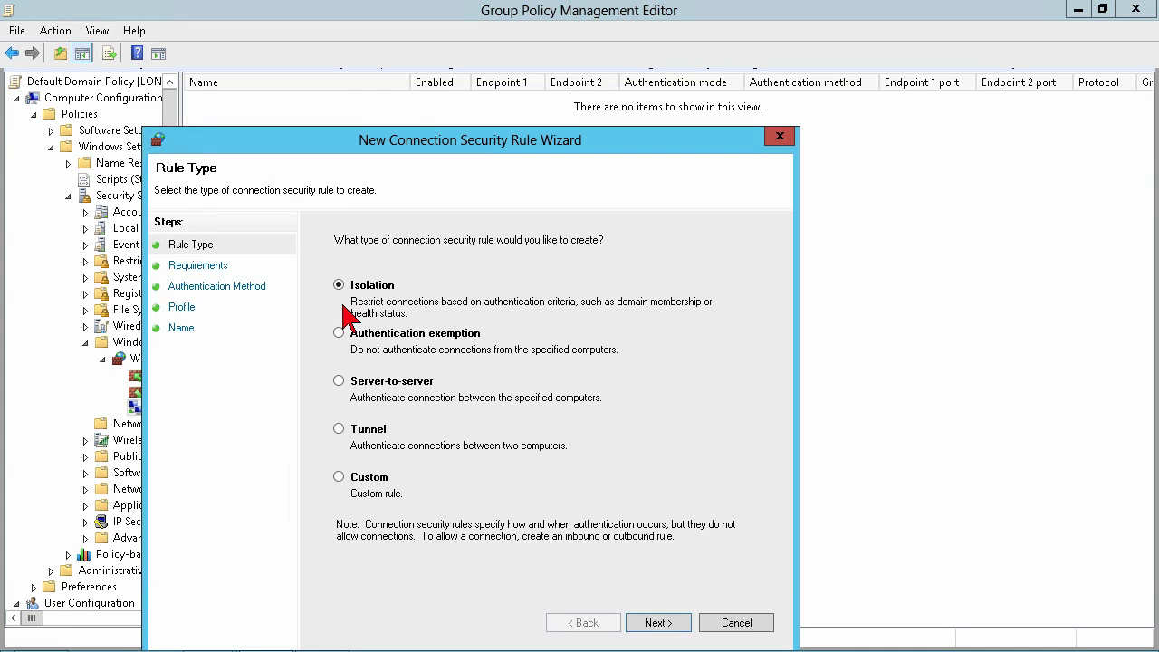
{"action": "left_click_drag", "start_coordinate": [445, 145], "coordinate": [459, 117]}
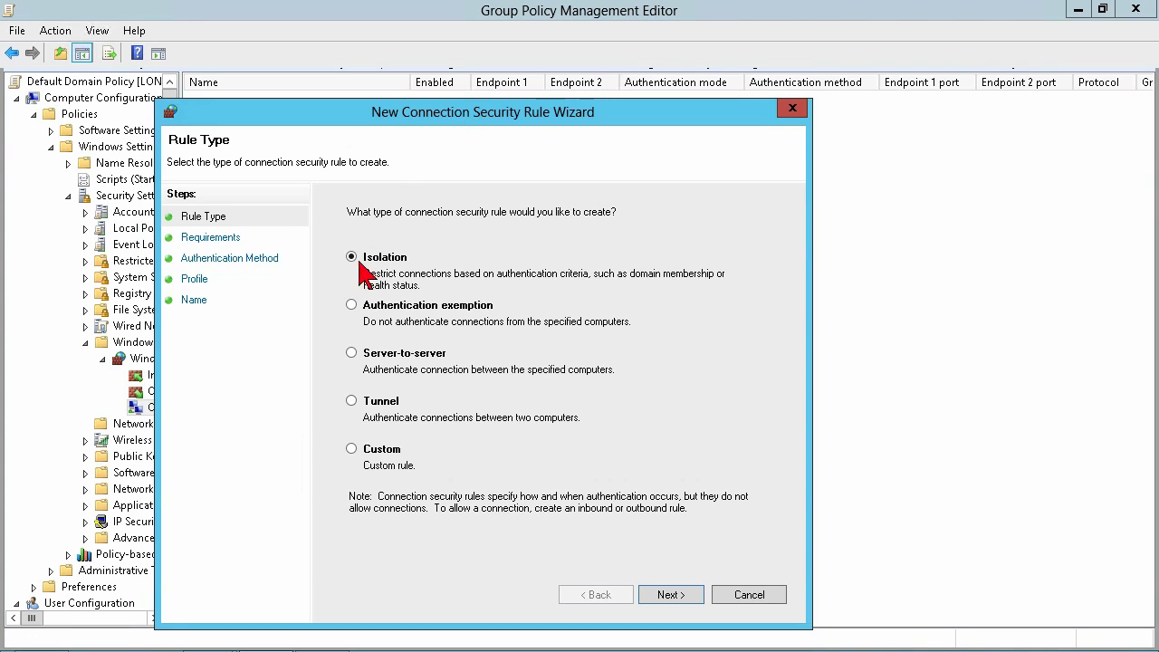
{"action": "left_click", "coordinate": [353, 354]}
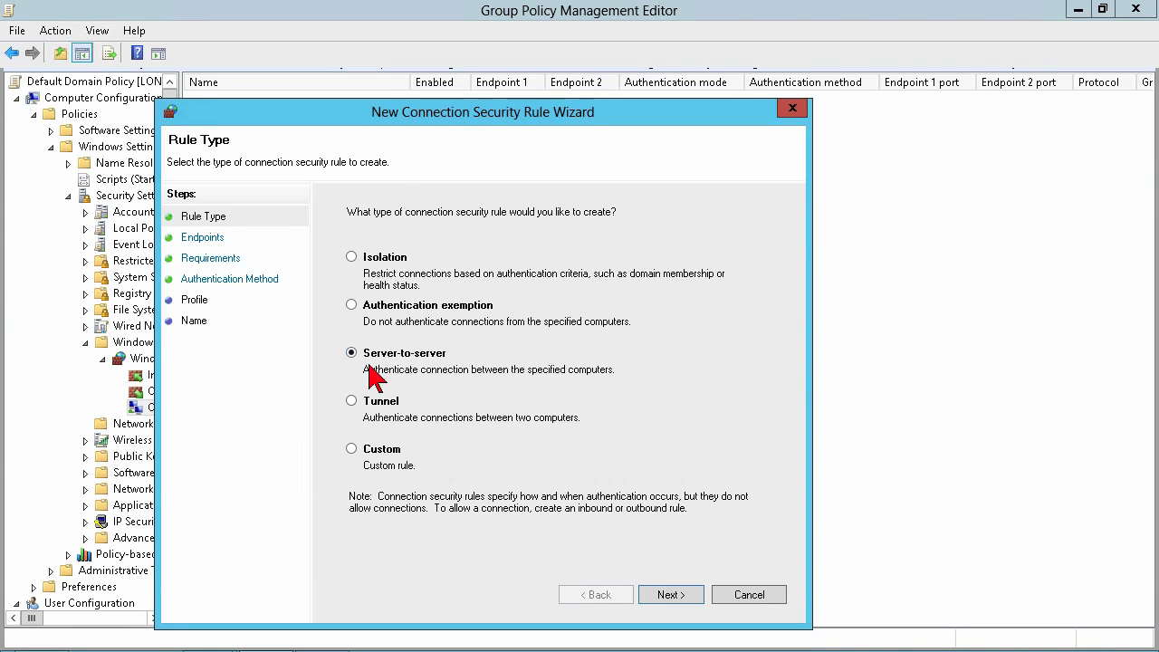
{"action": "left_click", "coordinate": [670, 597]}
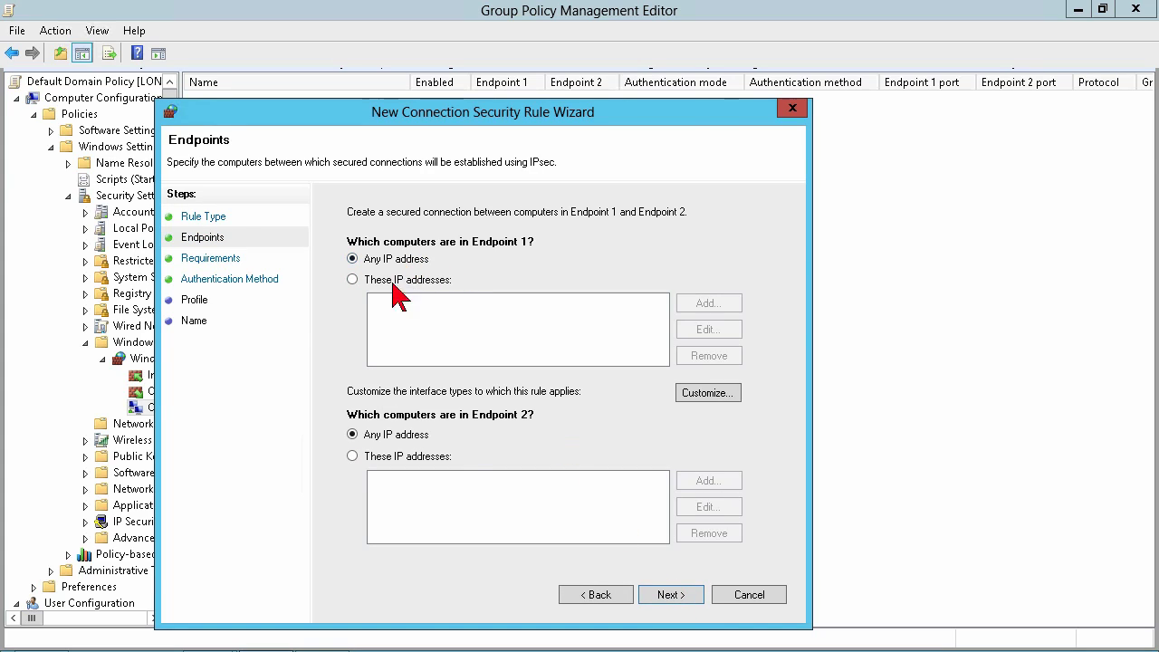
Limit Endpoint 2 to the IP address 172.16.0.85
{"action": "left_click", "coordinate": [416, 457]}
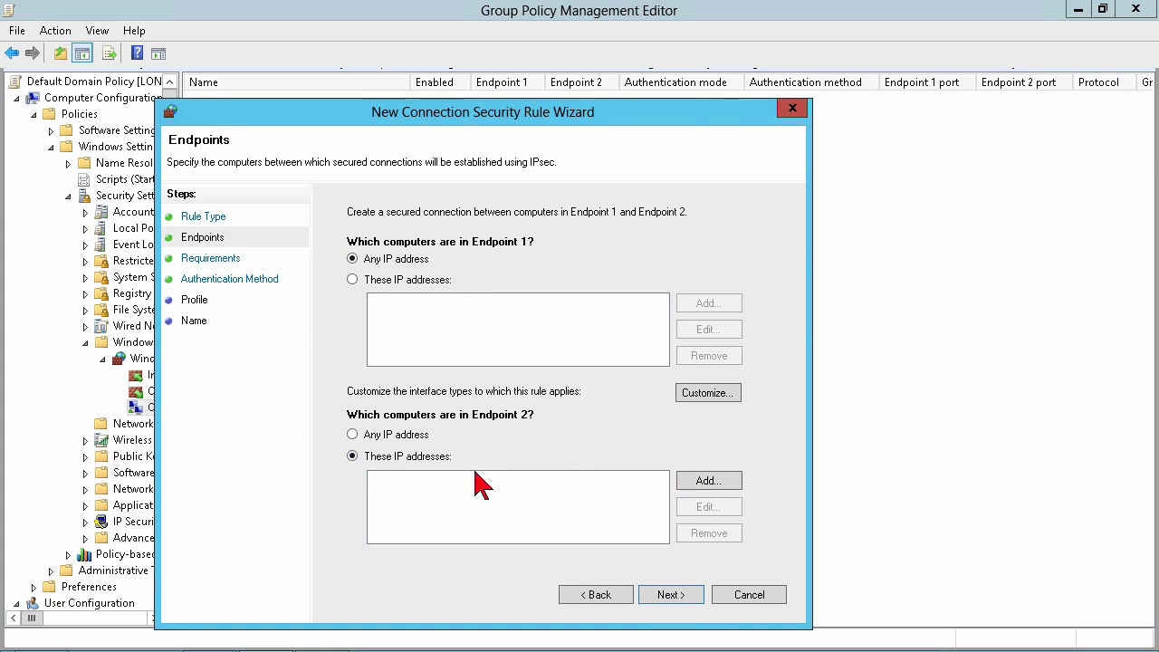
{"action": "left_click", "coordinate": [693, 485]}
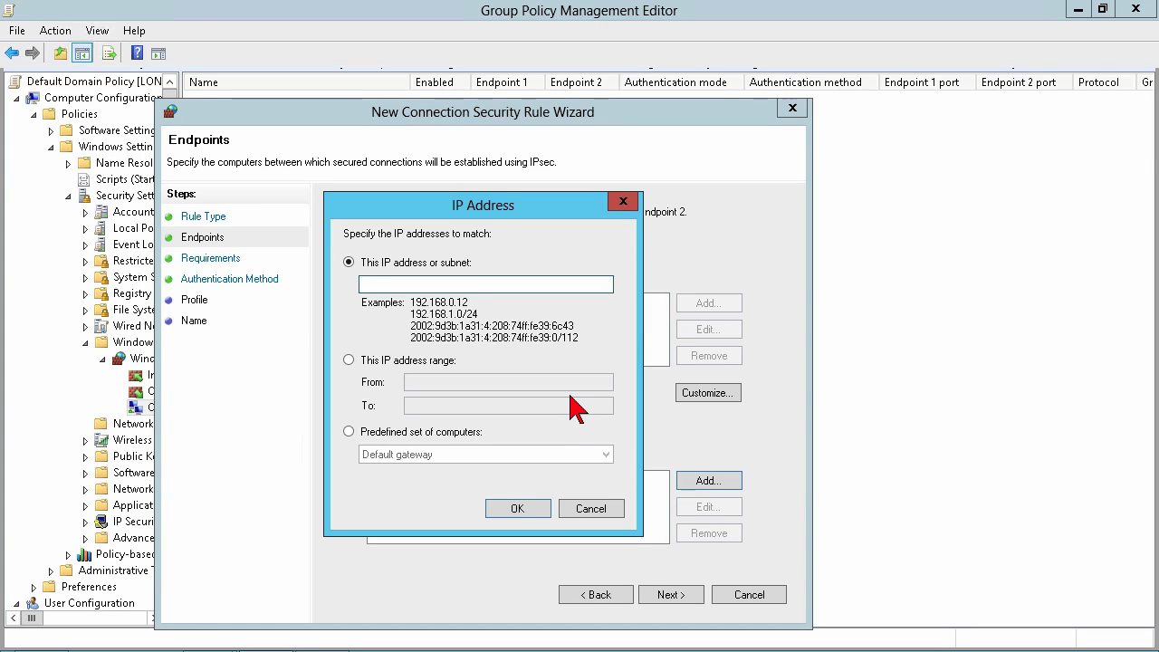
{"action": "type", "text": "1"}
{"action": "type", "text": "0.85"}
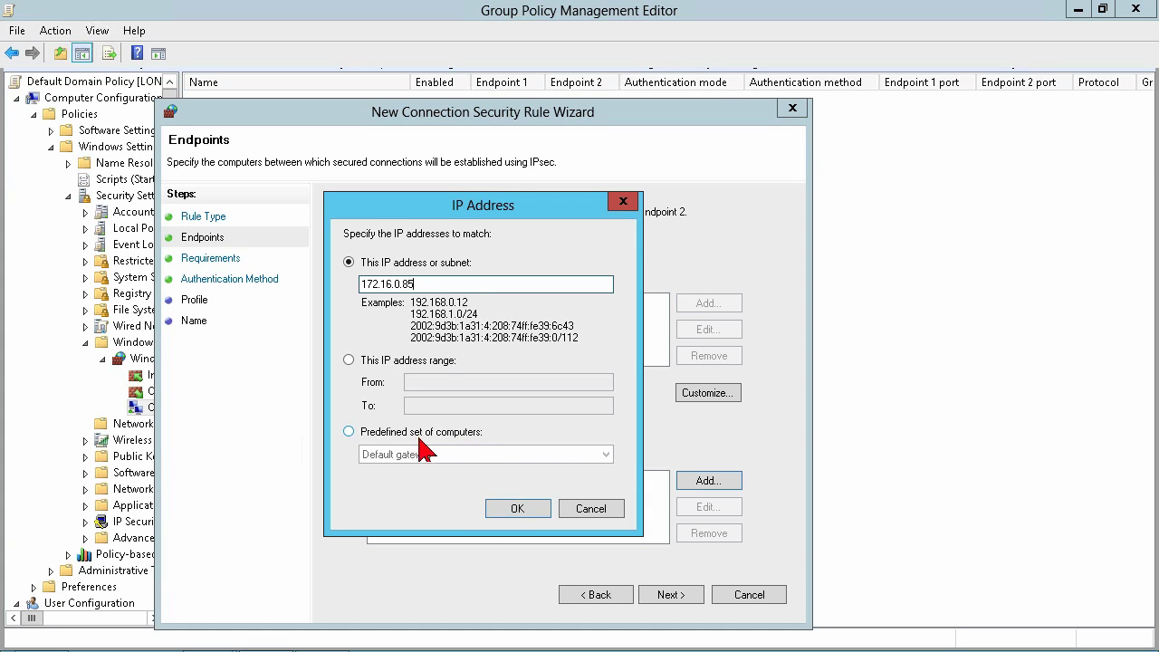
{"action": "left_click", "coordinate": [517, 508]}
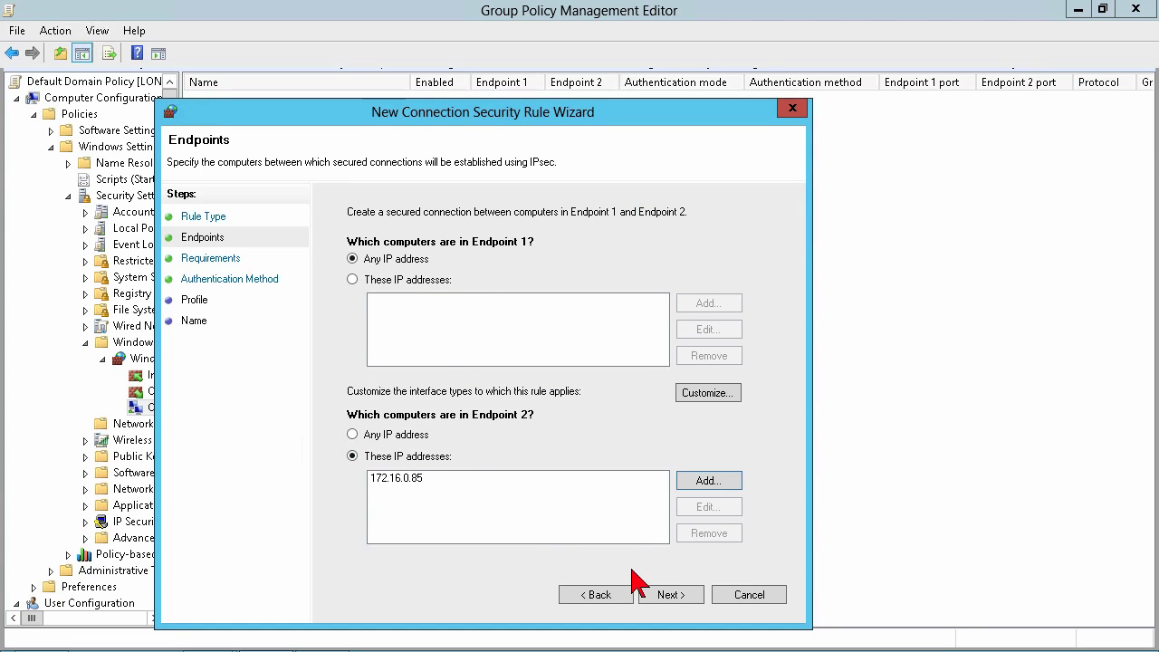
Require inbound and outbound authentication using a custom Computer (Kerberos V5) method
{"action": "left_click", "coordinate": [677, 600]}
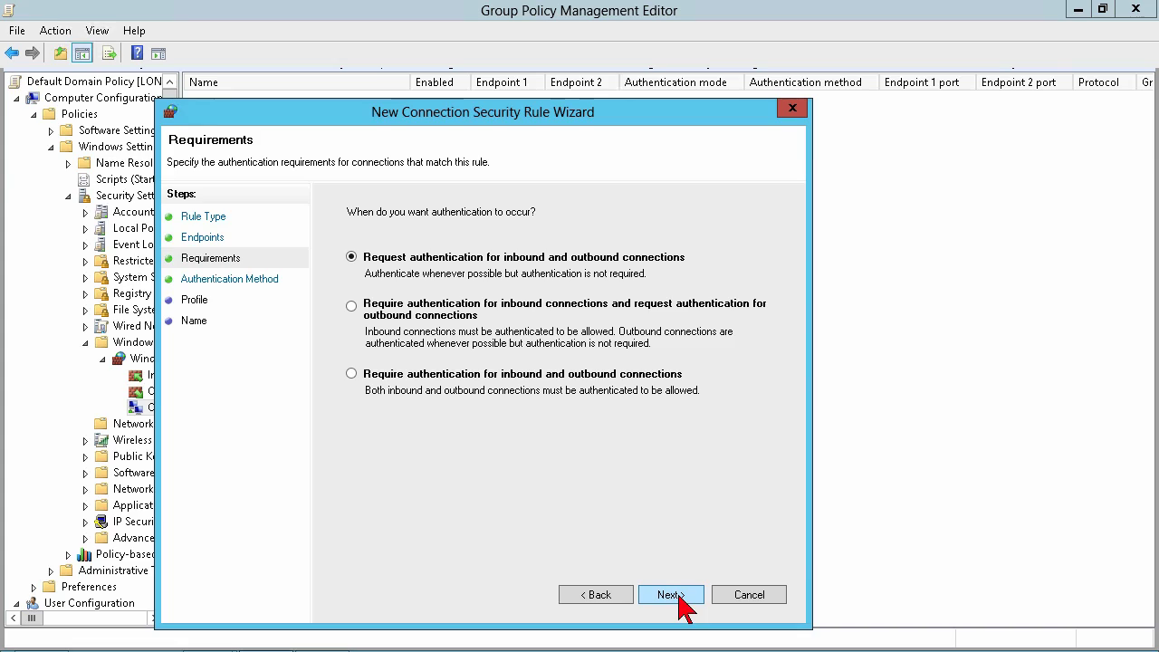
{"action": "left_click", "coordinate": [390, 374]}
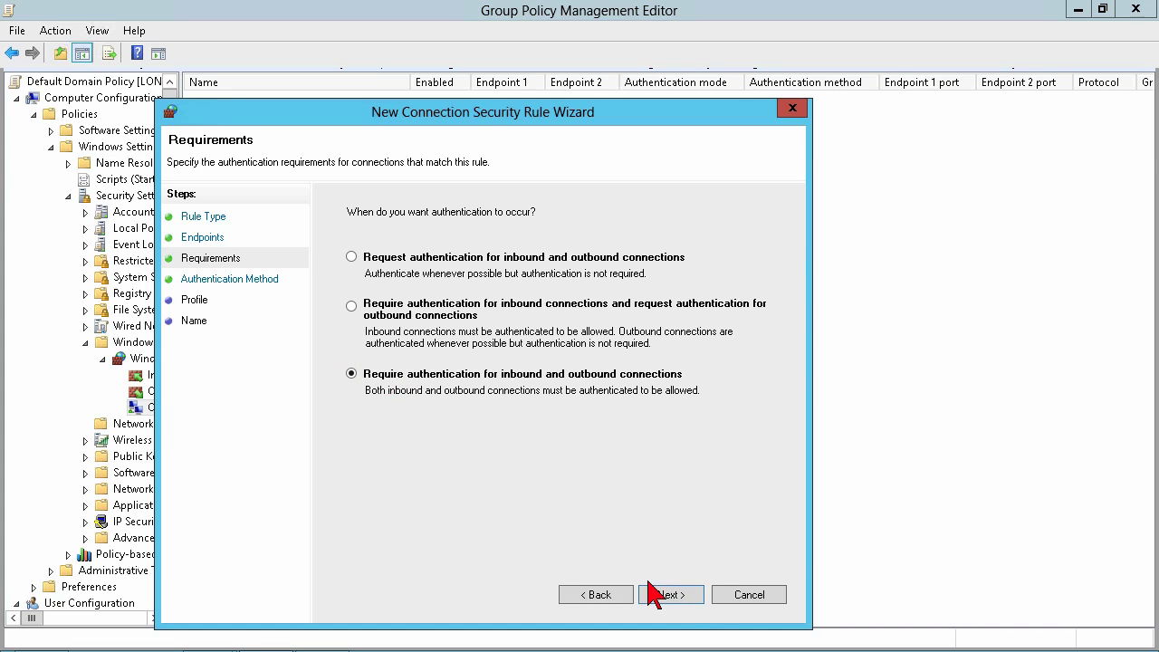
{"action": "left_click", "coordinate": [675, 600]}
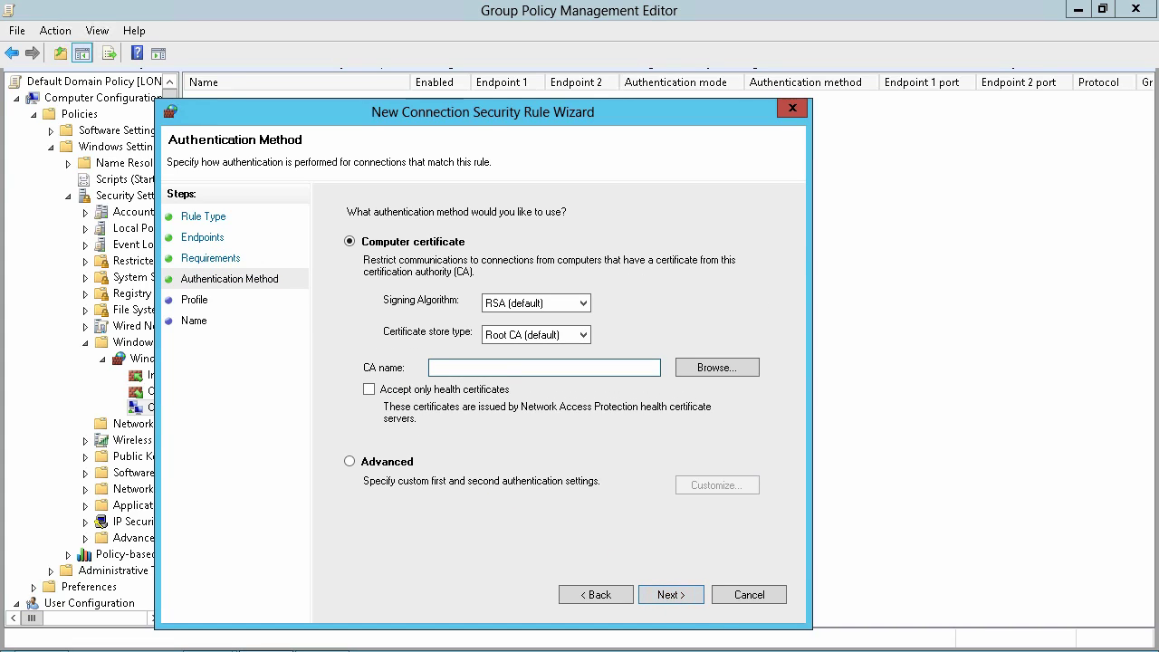
{"action": "left_click", "coordinate": [407, 462]}
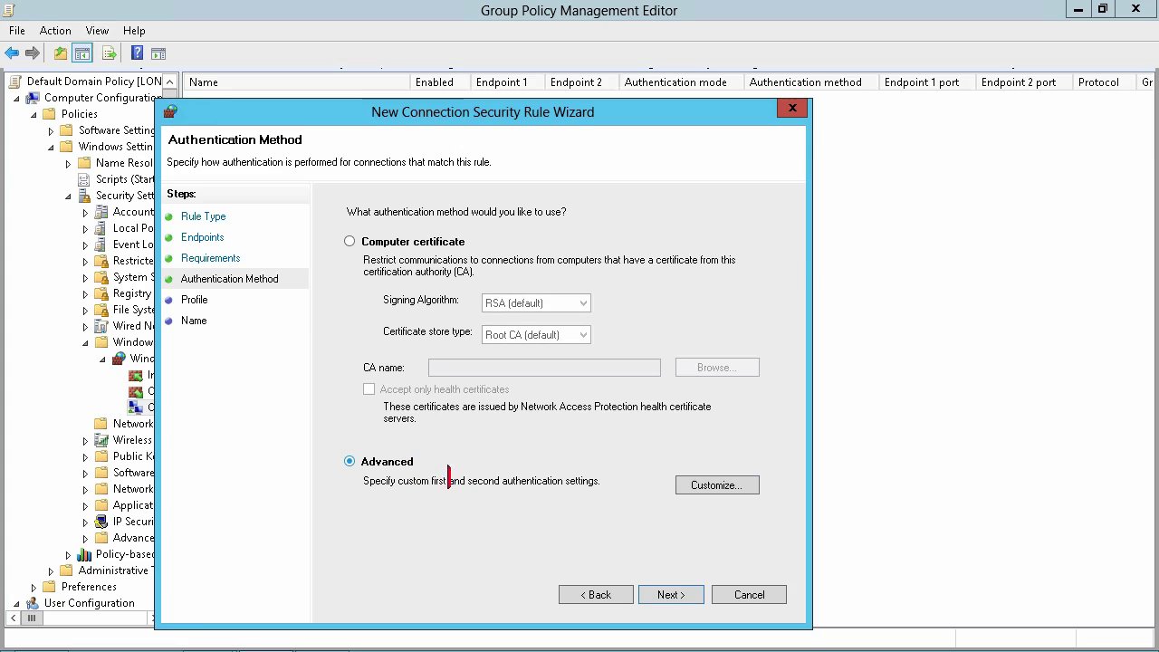
{"action": "left_click", "coordinate": [693, 493]}
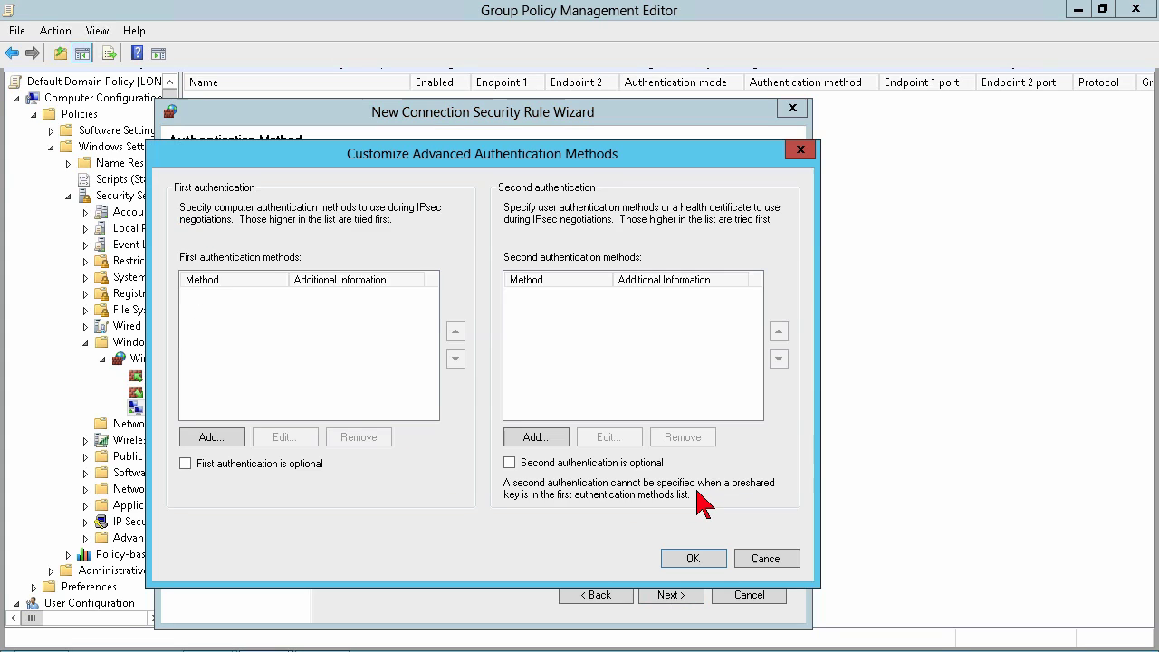
{"action": "left_click", "coordinate": [213, 442]}
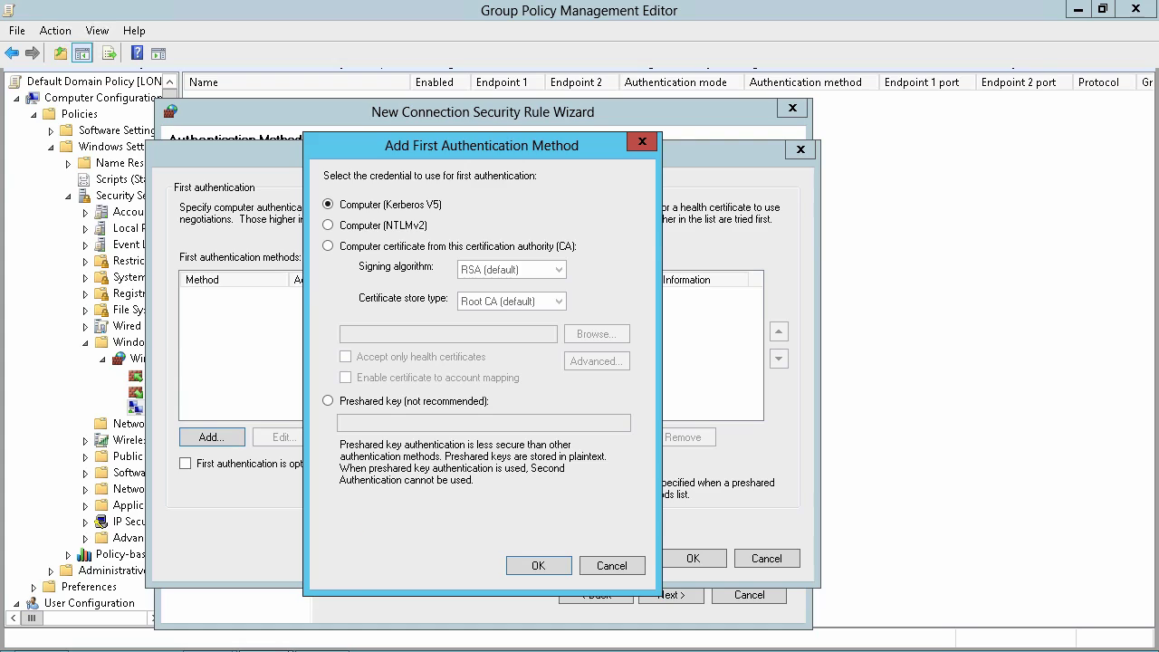
{"action": "left_click", "coordinate": [541, 568]}
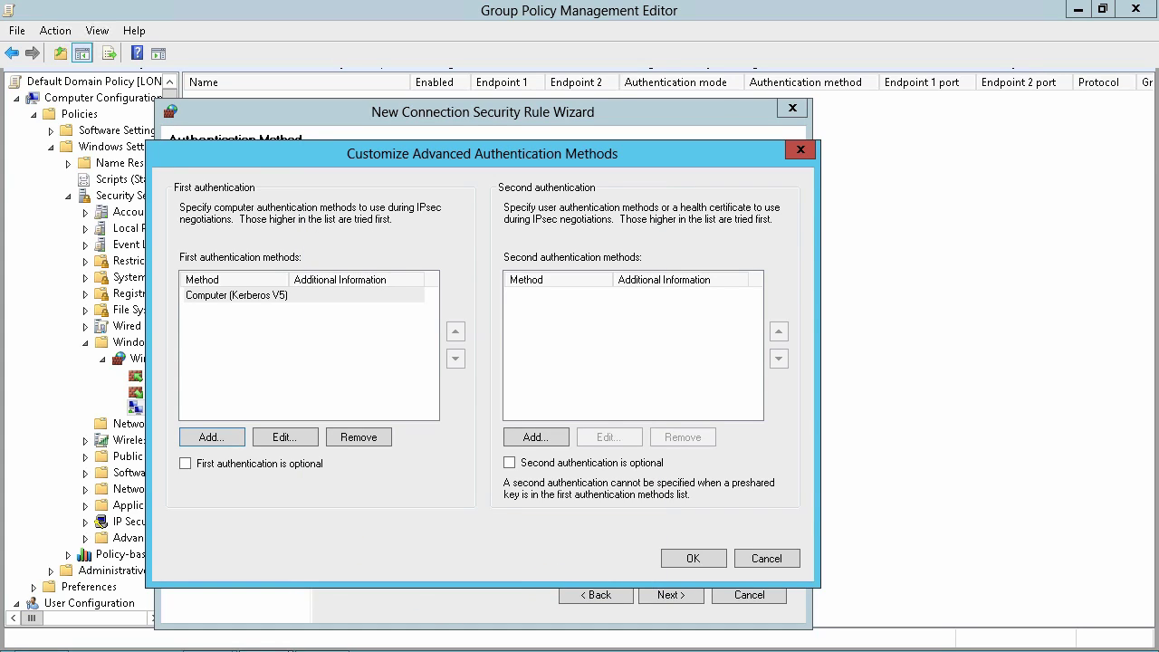
{"action": "left_click", "coordinate": [697, 558]}
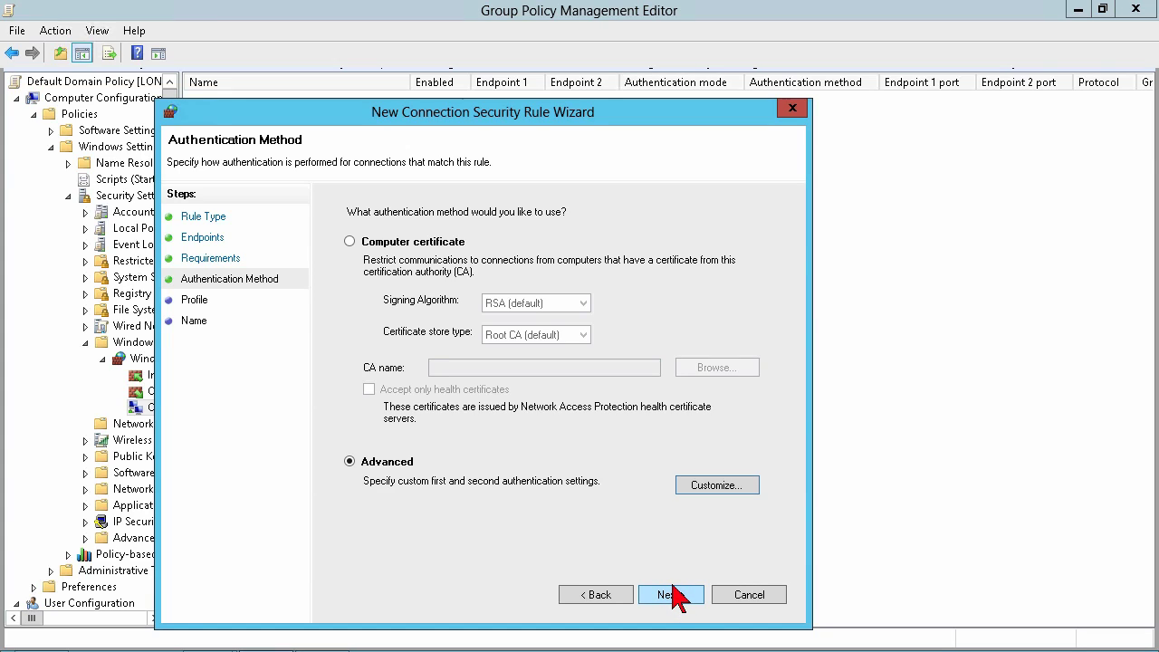
Apply the rule to the Domain profile only, clearing Private and Public
{"action": "left_click", "coordinate": [677, 596]}
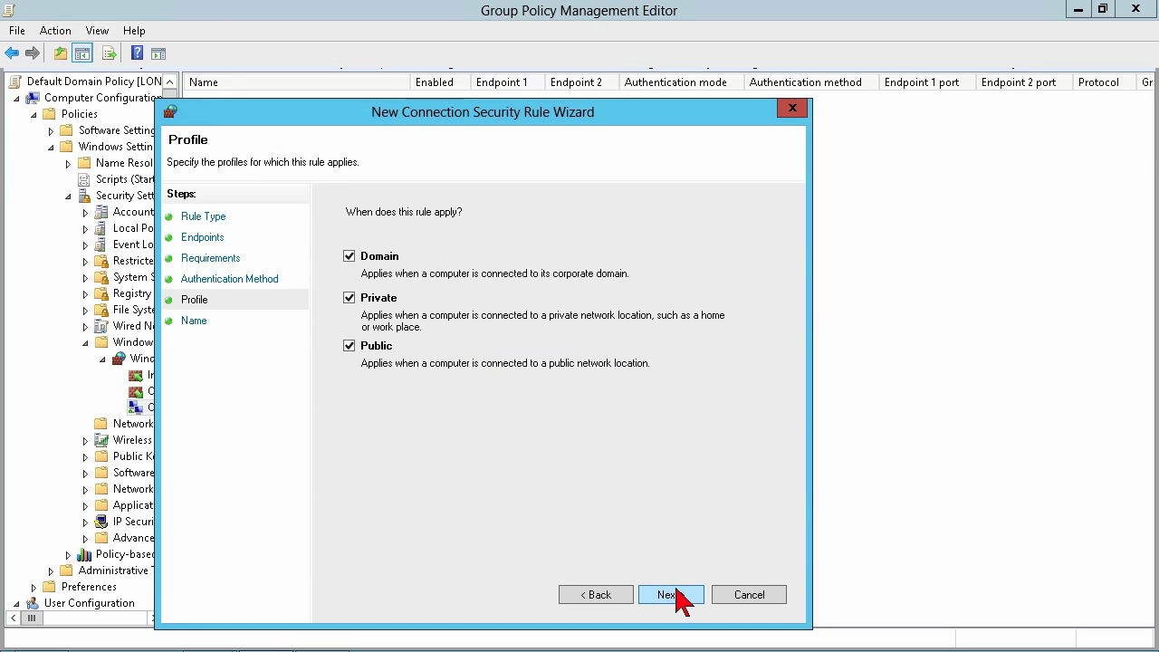
{"action": "left_click", "coordinate": [363, 302]}
{"action": "left_click", "coordinate": [353, 347]}
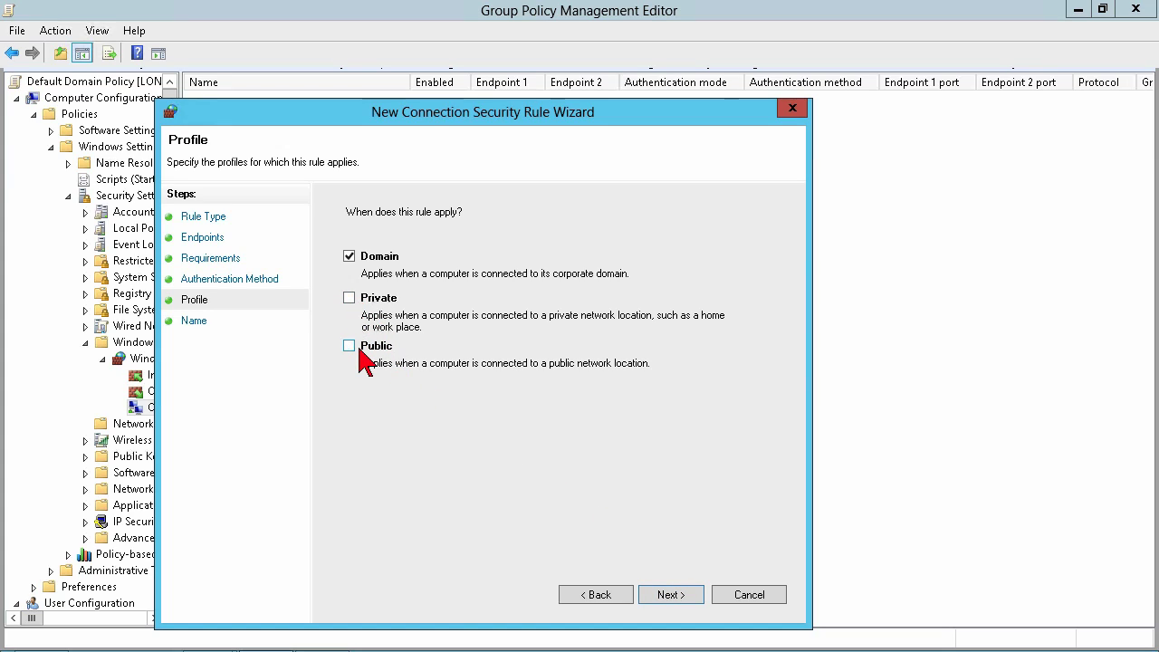
{"action": "left_click", "coordinate": [671, 607]}
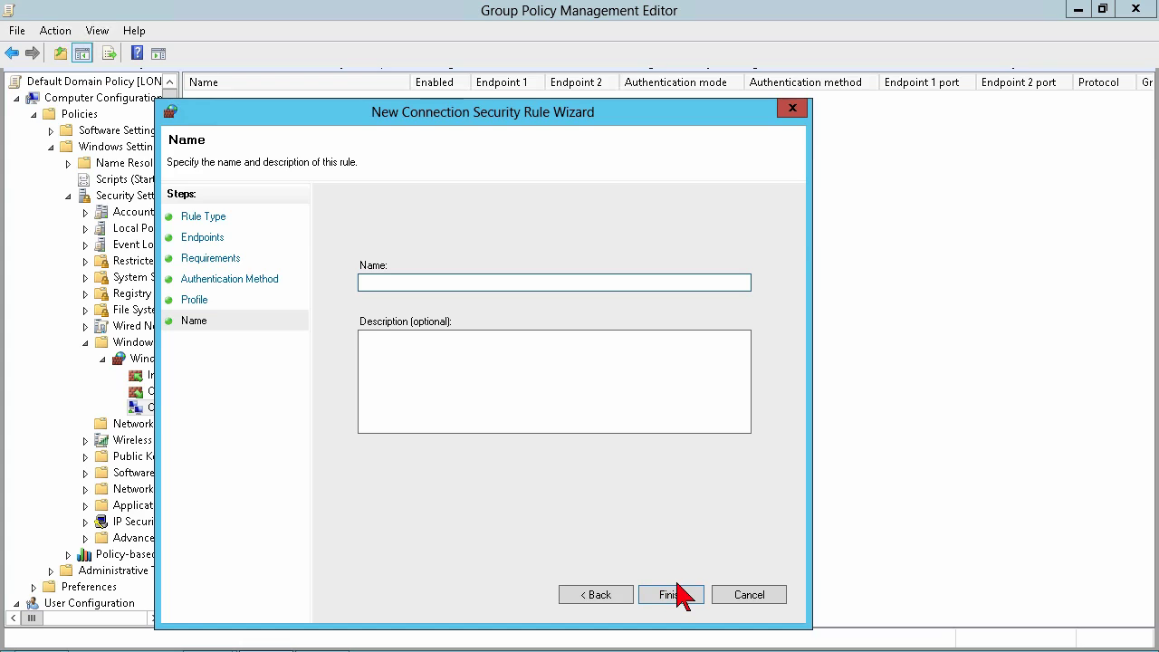
Name the rule 'Local SQL Security', finish the wizard, and return to the policy editor
{"action": "type", "text": "Local SQL Security"}
{"action": "left_click", "coordinate": [672, 595]}
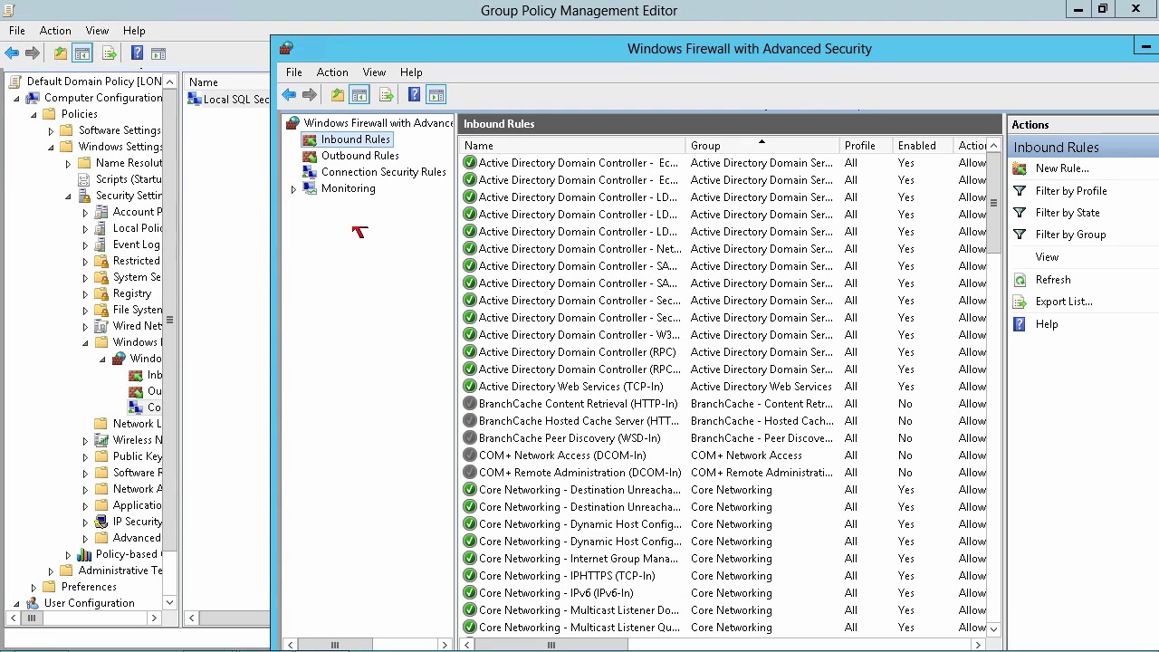
{"action": "left_click", "coordinate": [259, 168]}
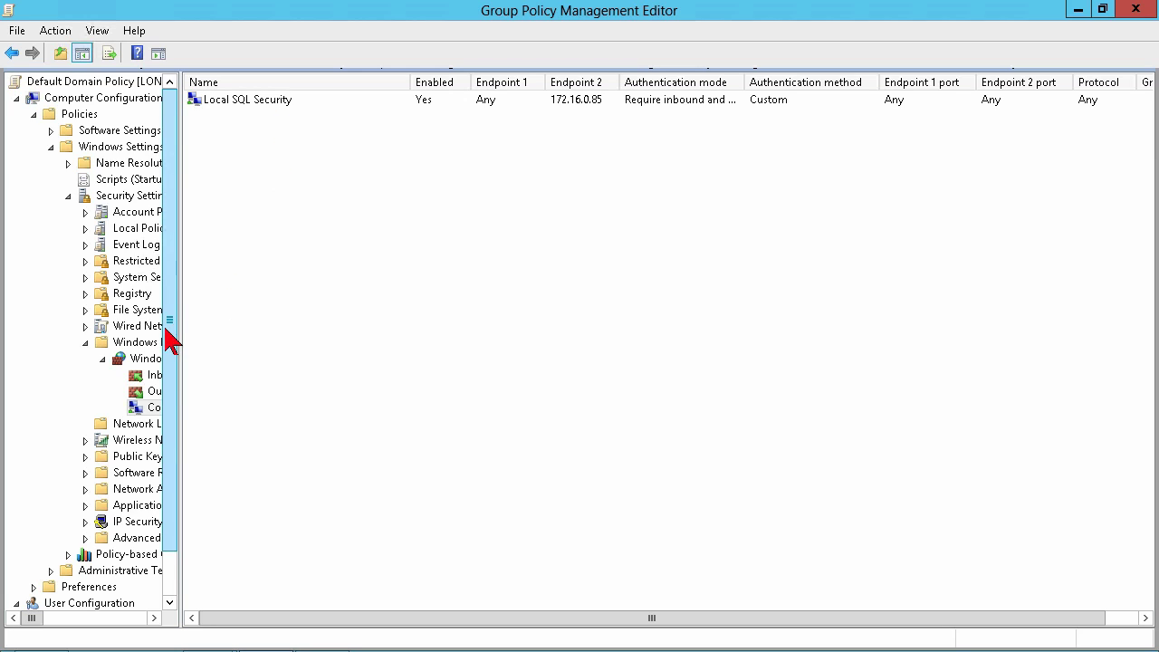
View the policy's Inbound Rules, then its empty Outbound Rules list
{"action": "left_click", "coordinate": [151, 379]}
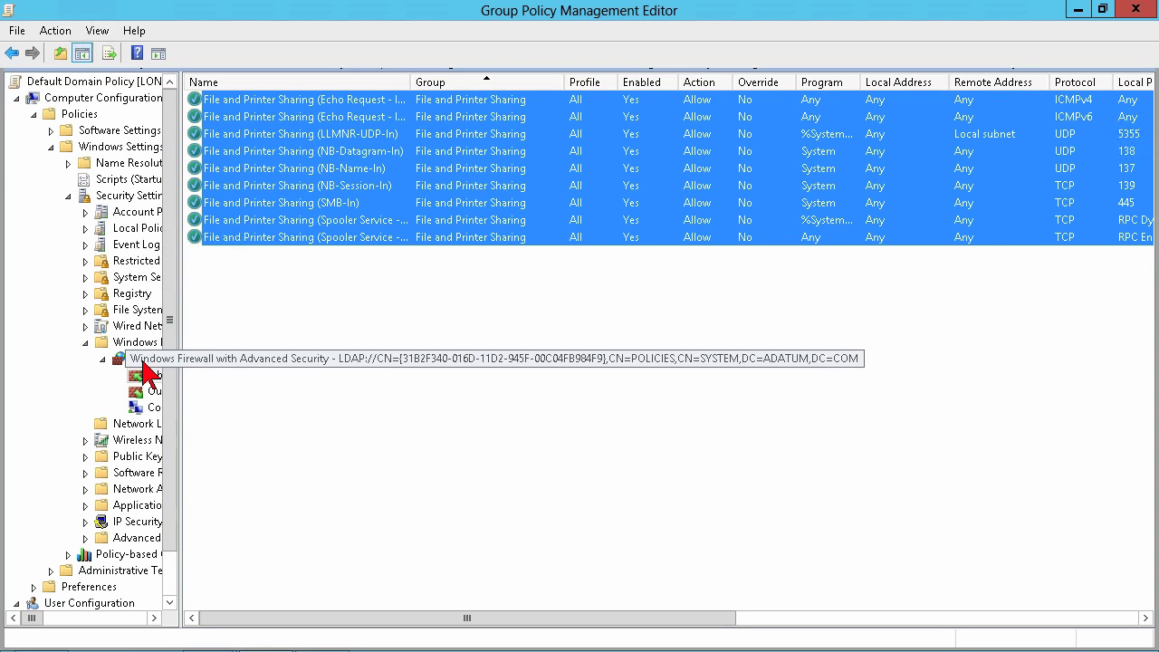
{"action": "left_click", "coordinate": [148, 393]}
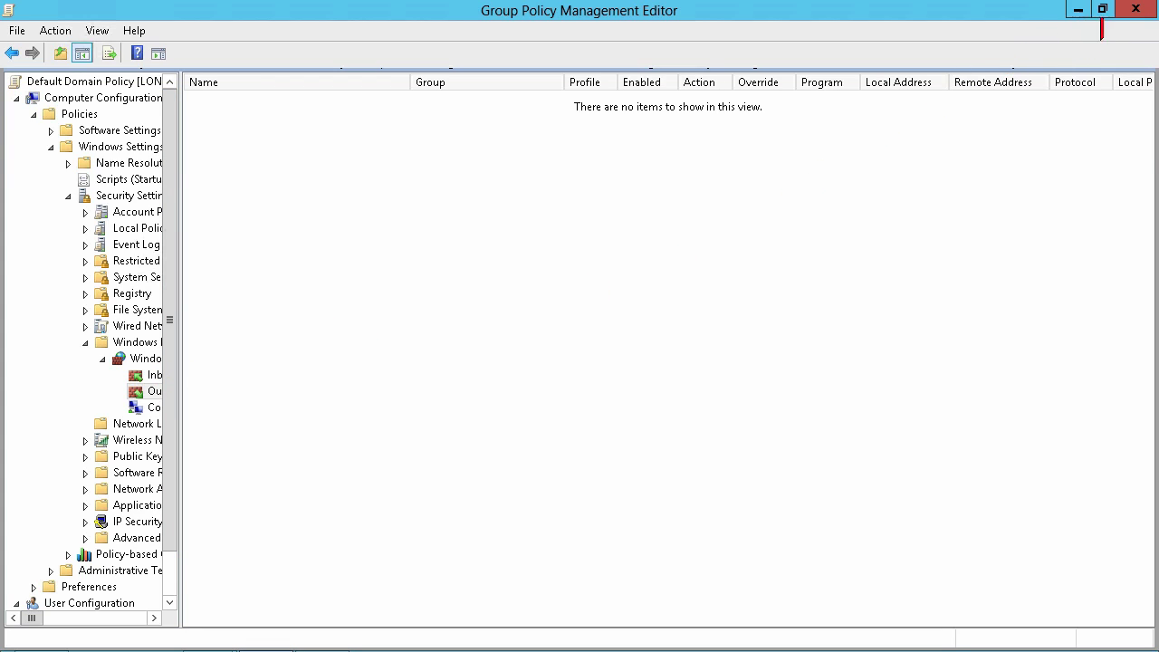
Close the Group Policy Management Editor and the Windows Firewall console to return to the Default Domain Policy scope
{"action": "left_click", "coordinate": [1136, 11]}
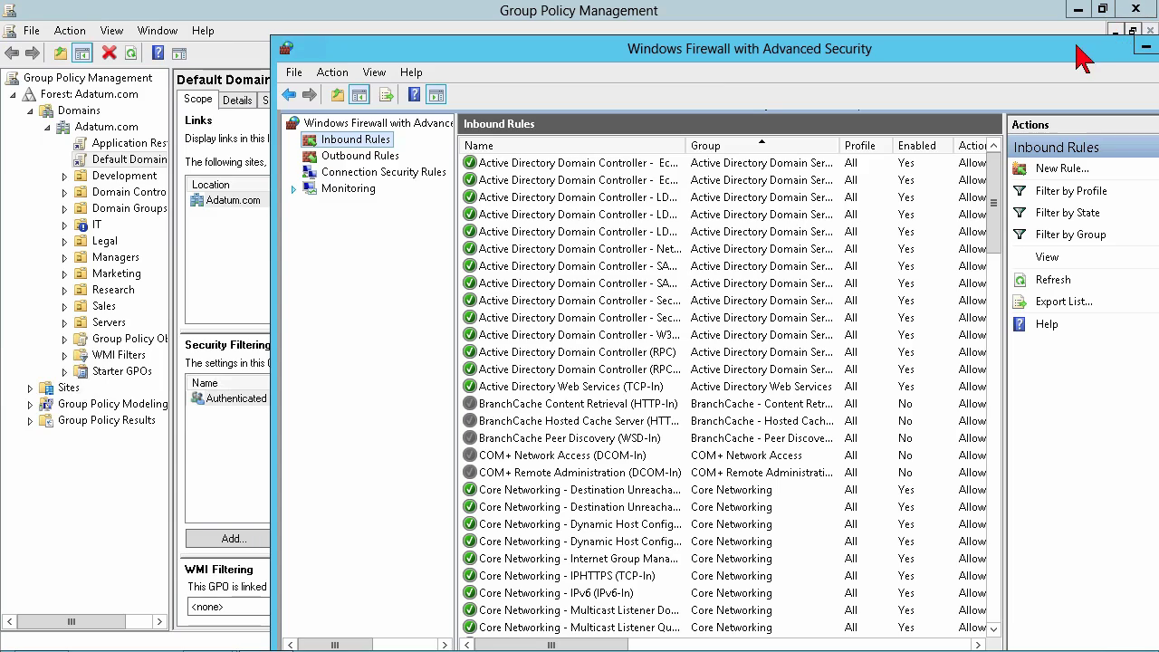
{"action": "left_click_drag", "start_coordinate": [1060, 46], "coordinate": [962, 41]}
{"action": "left_click", "coordinate": [1104, 41]}
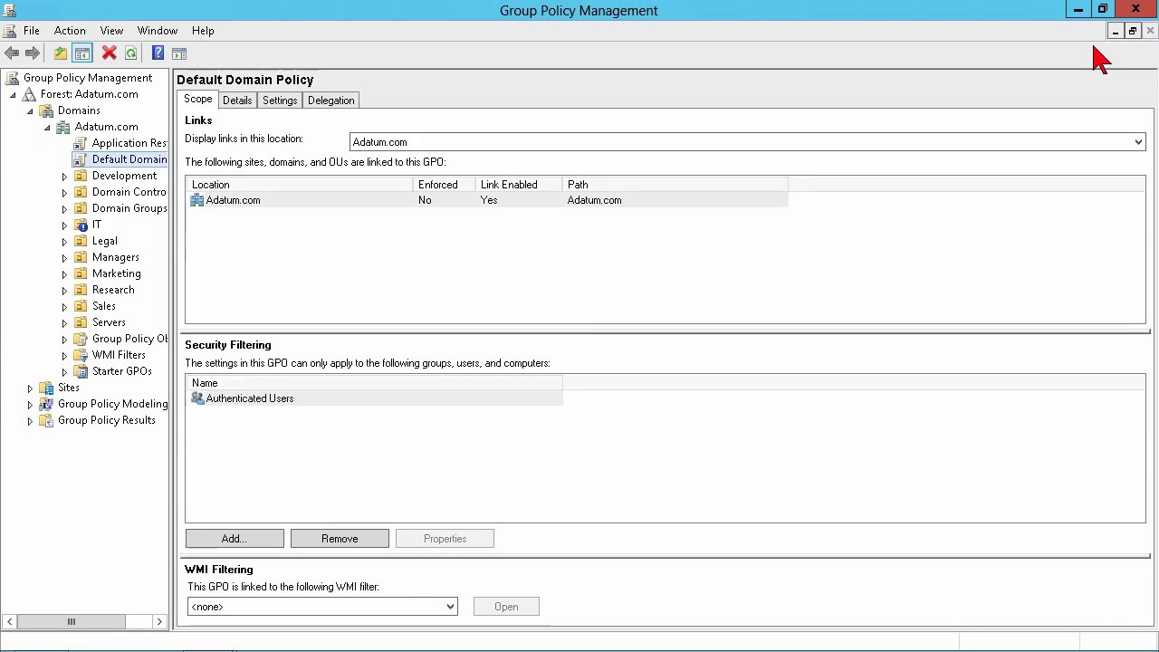